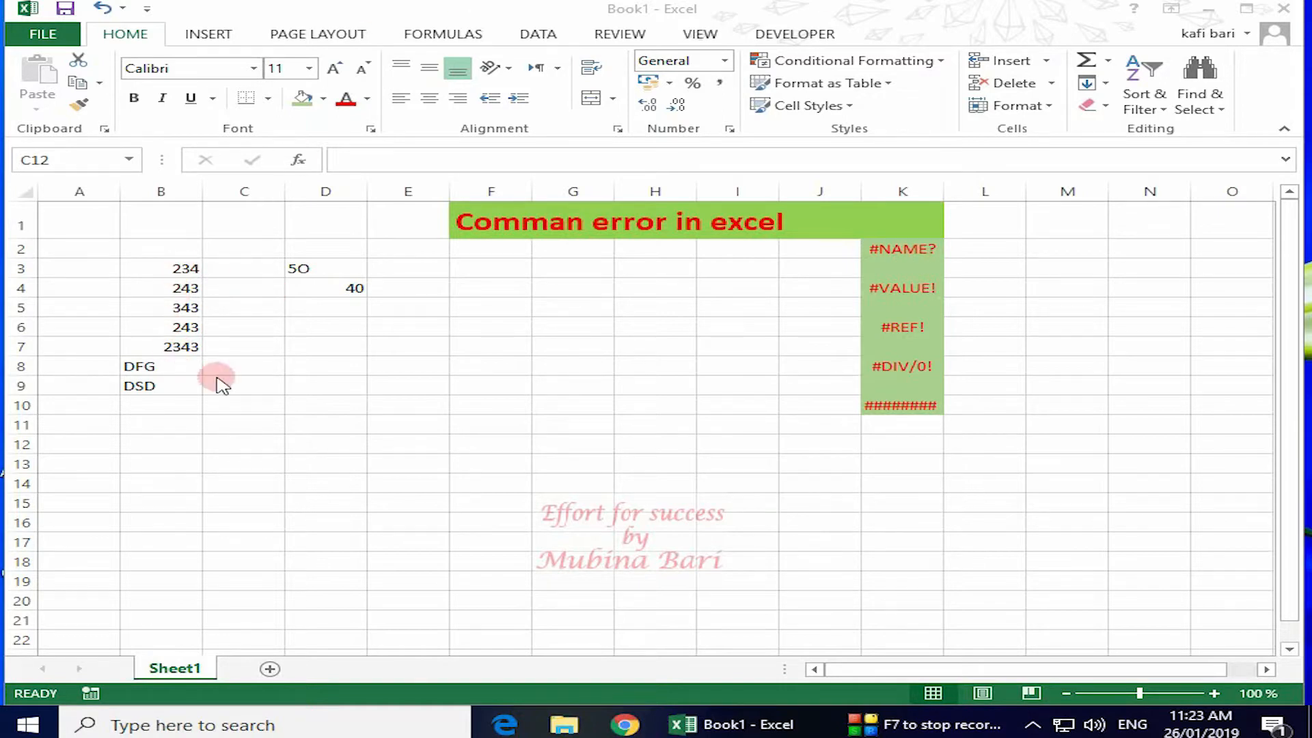
Enter the misspelled formula =maks(B3:B7) in B10 to produce a #NAME? error.
click(145, 410)
click(145, 410)
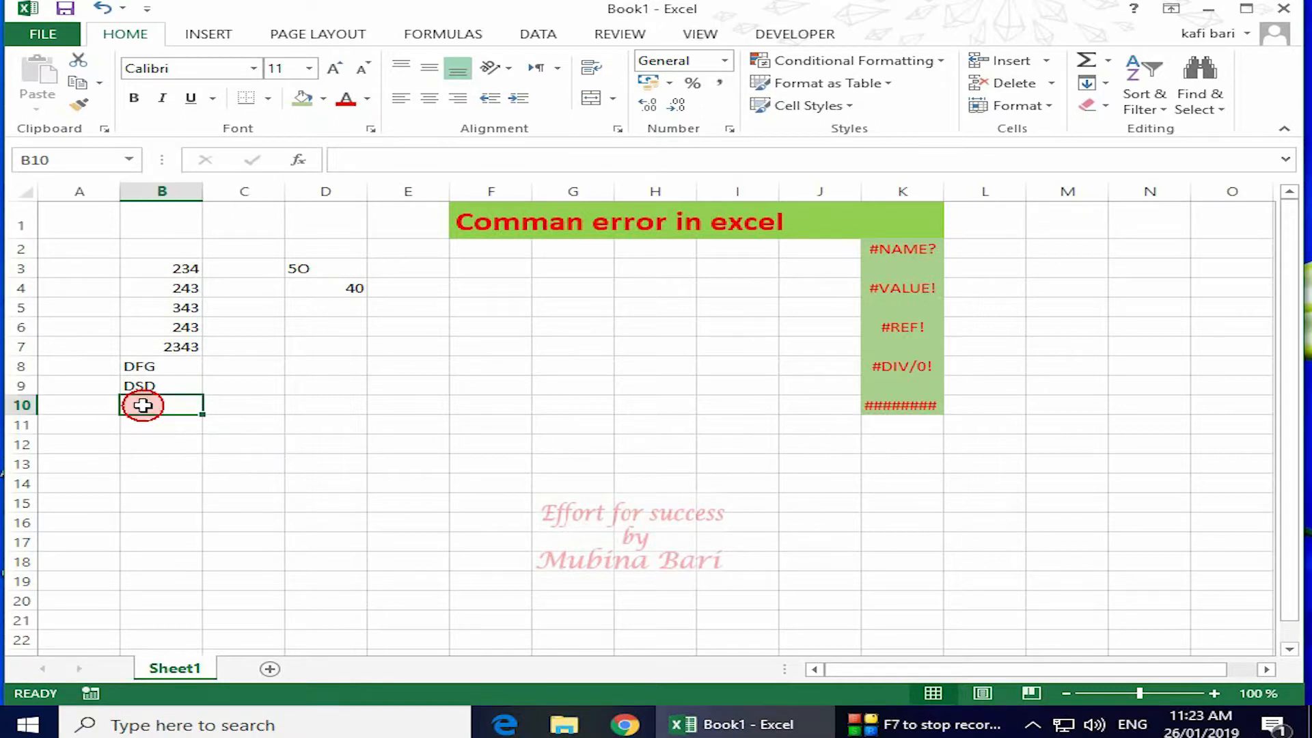
text(=ma)
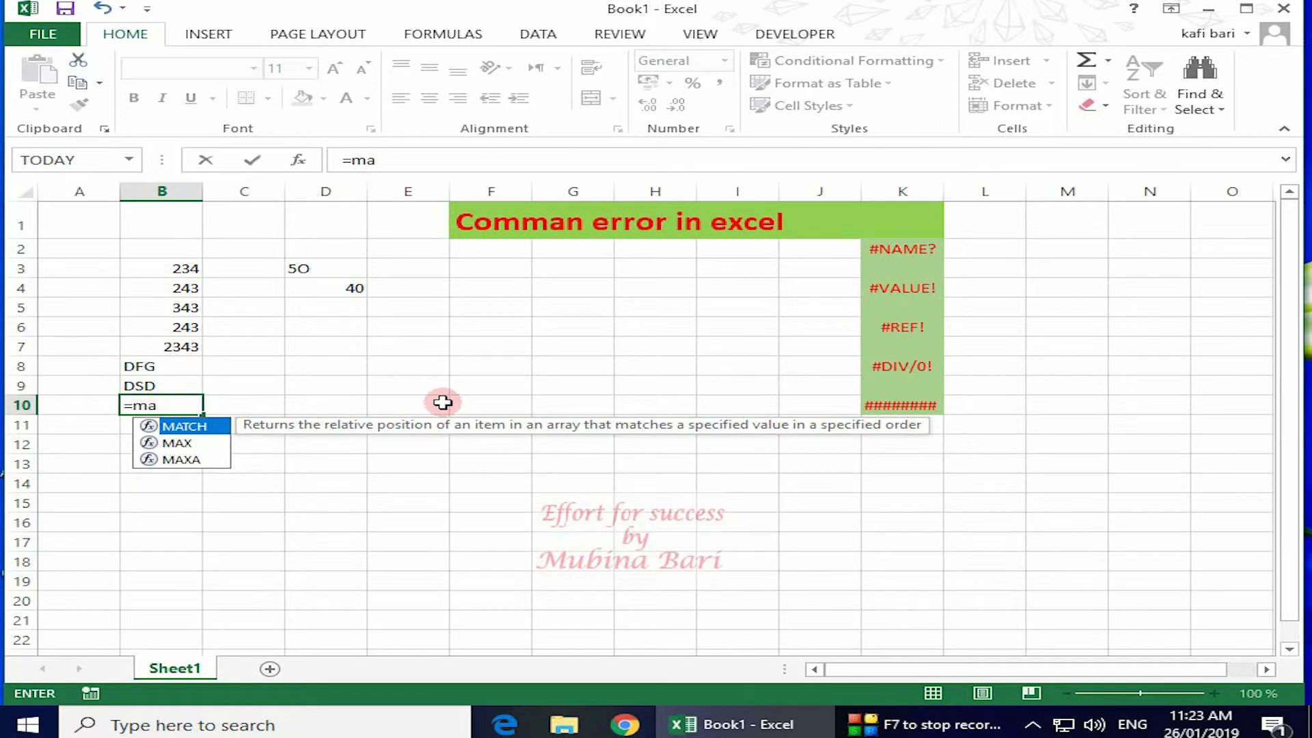
text(ks)
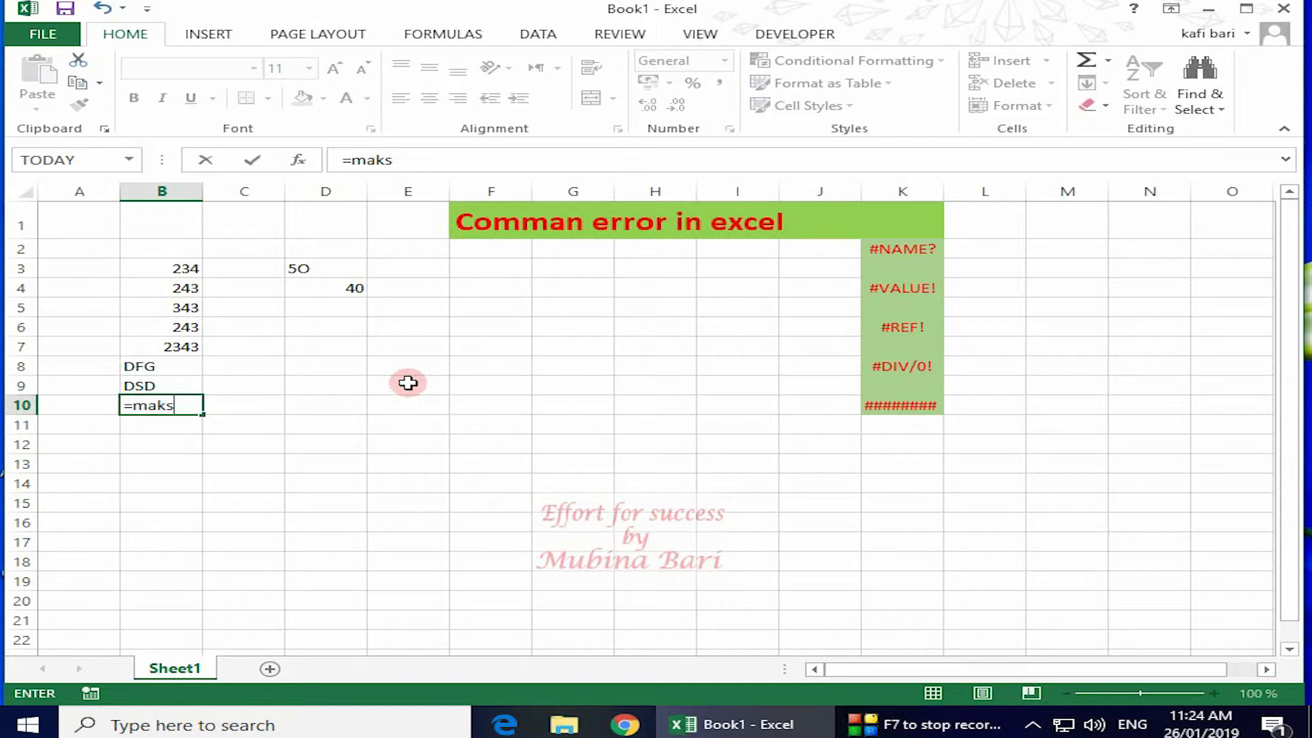
text(()
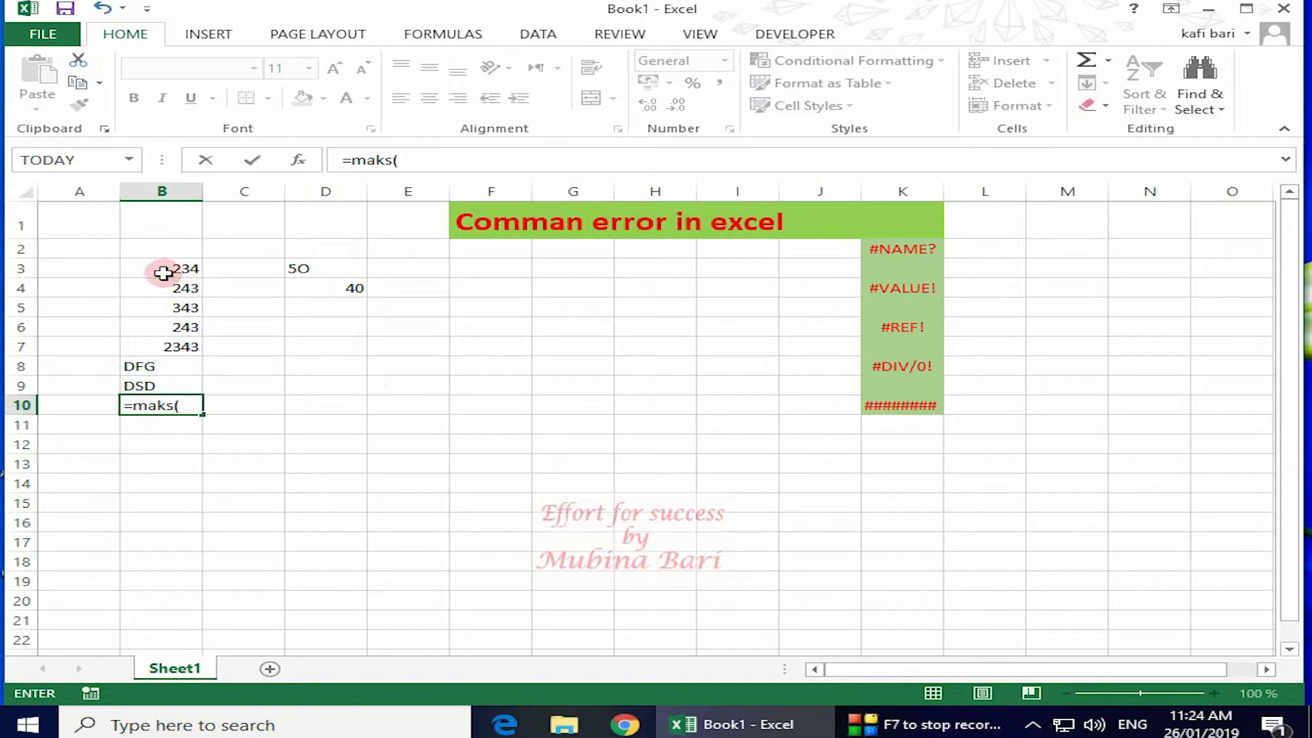
drag(171, 266, 183, 342)
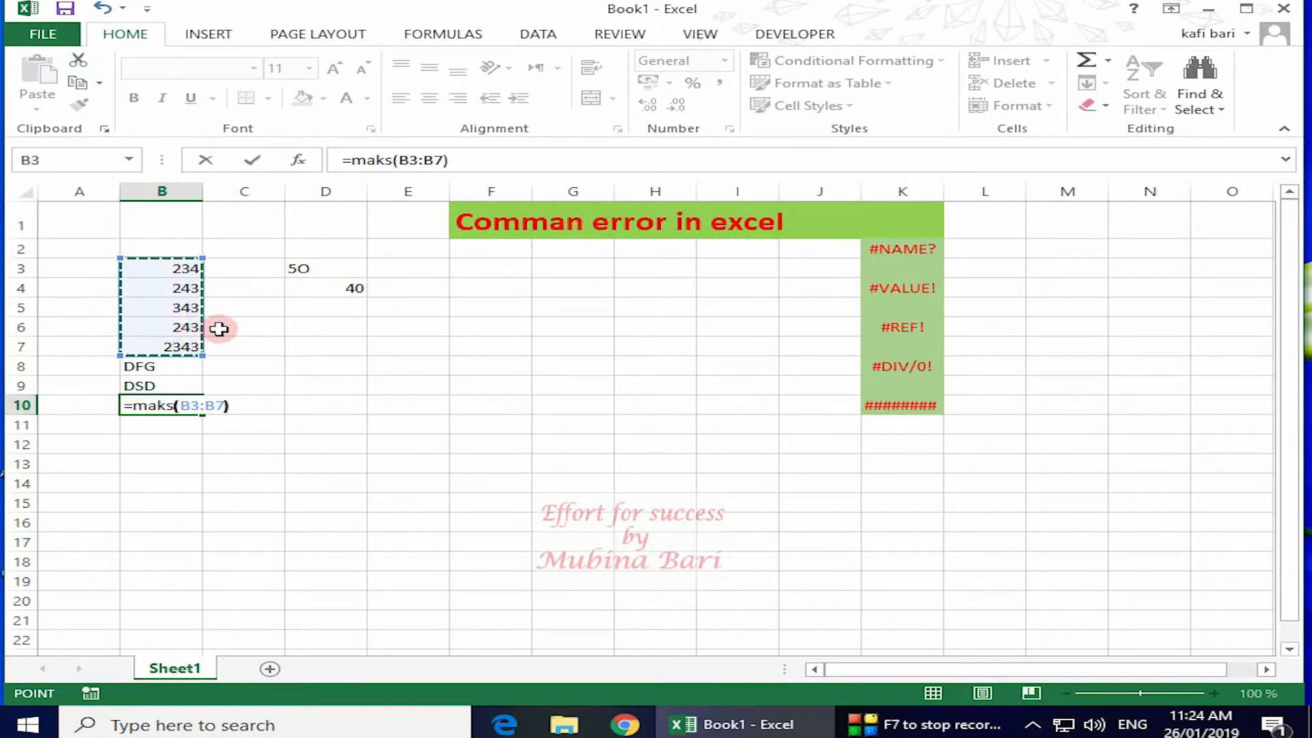
text())
key(Return)
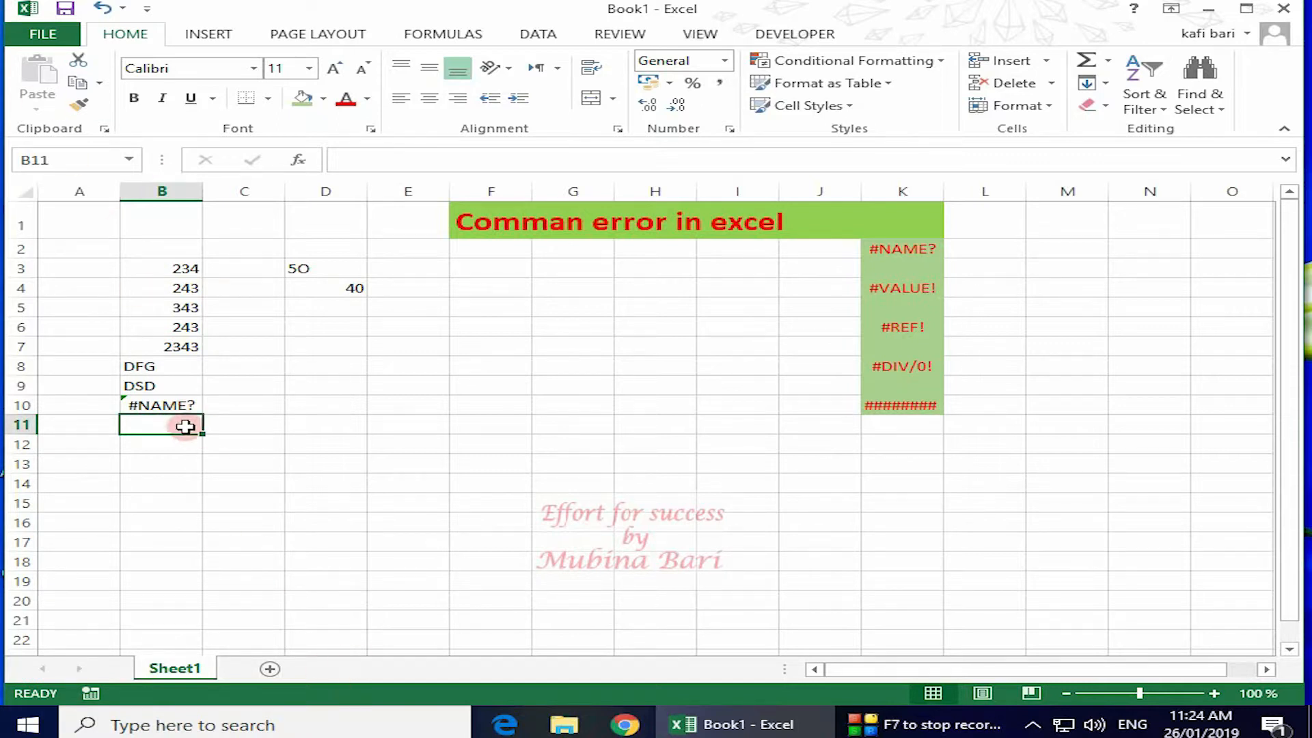
Correct the function name from maks to max so B10 shows 2343.
double_click(157, 403)
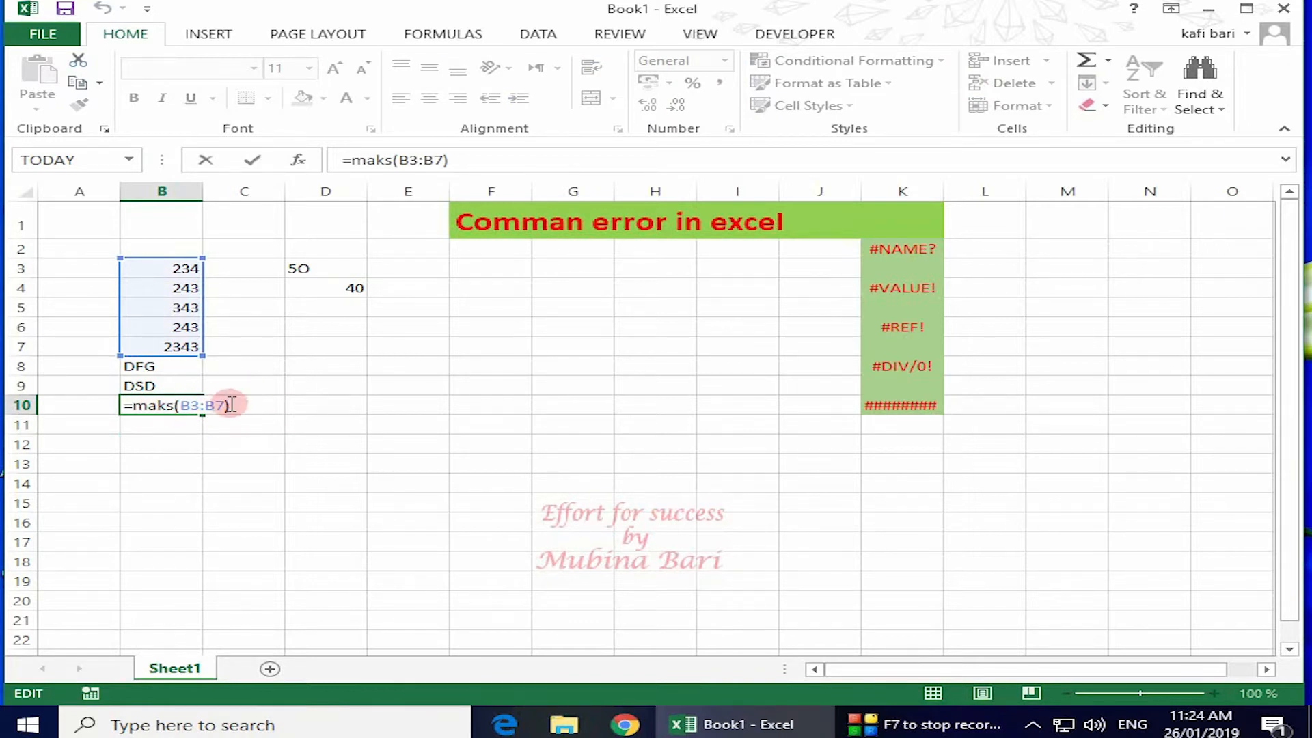
key(Delete)
key(Delete)
text(x)
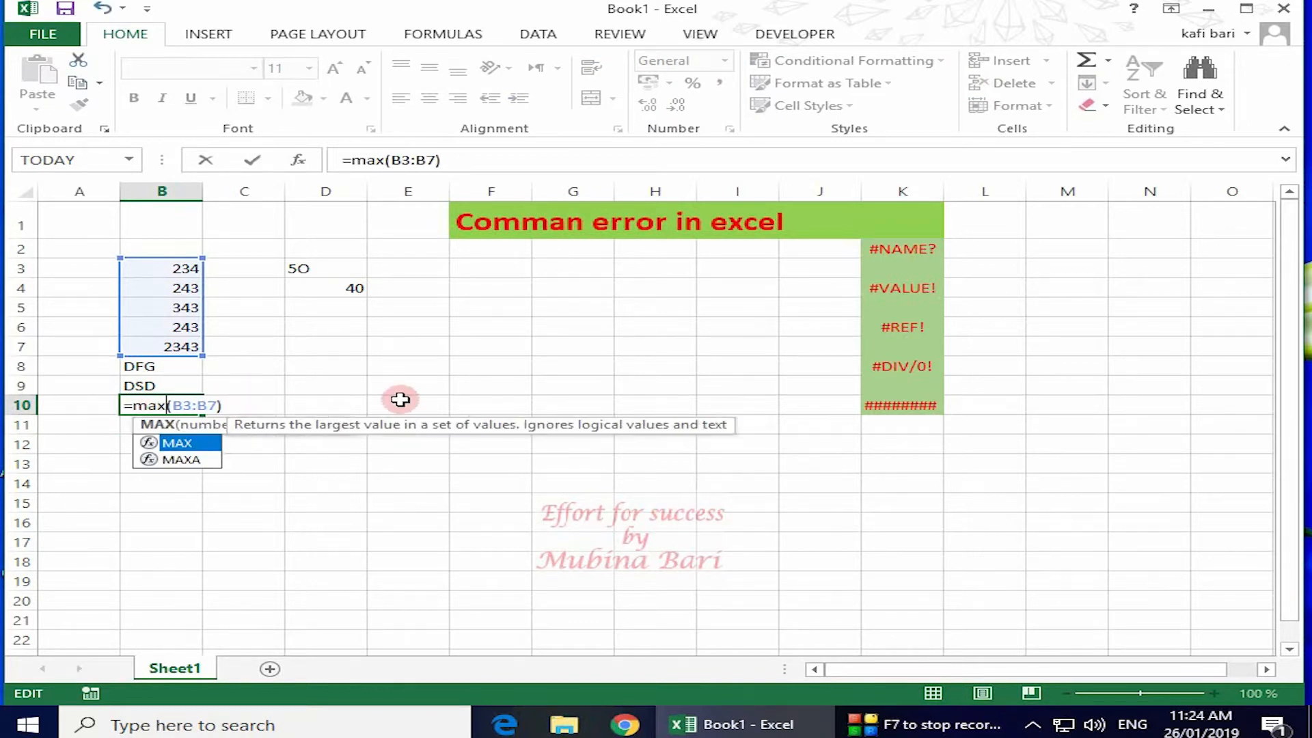
key(Return)
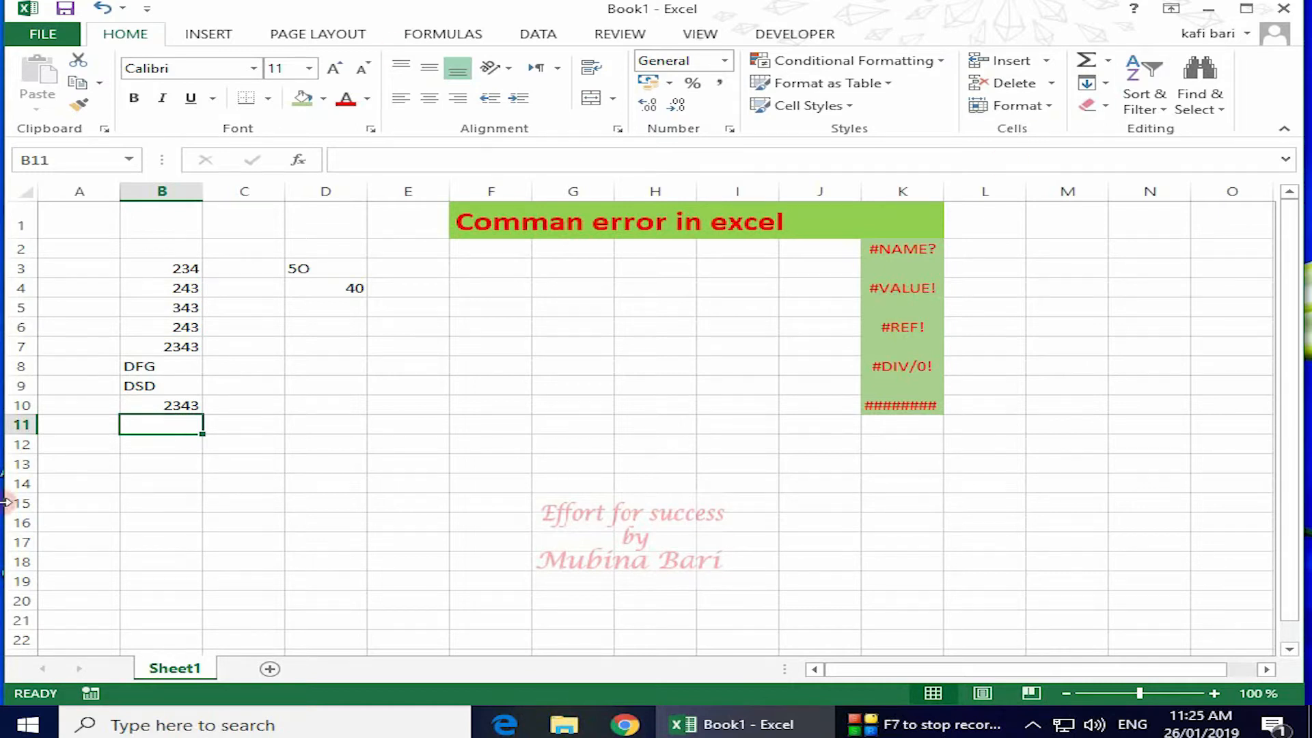
Enter =B7+B8 in B12, showing #VALUE! from adding text DFG, then clear B12.
double_click(161, 443)
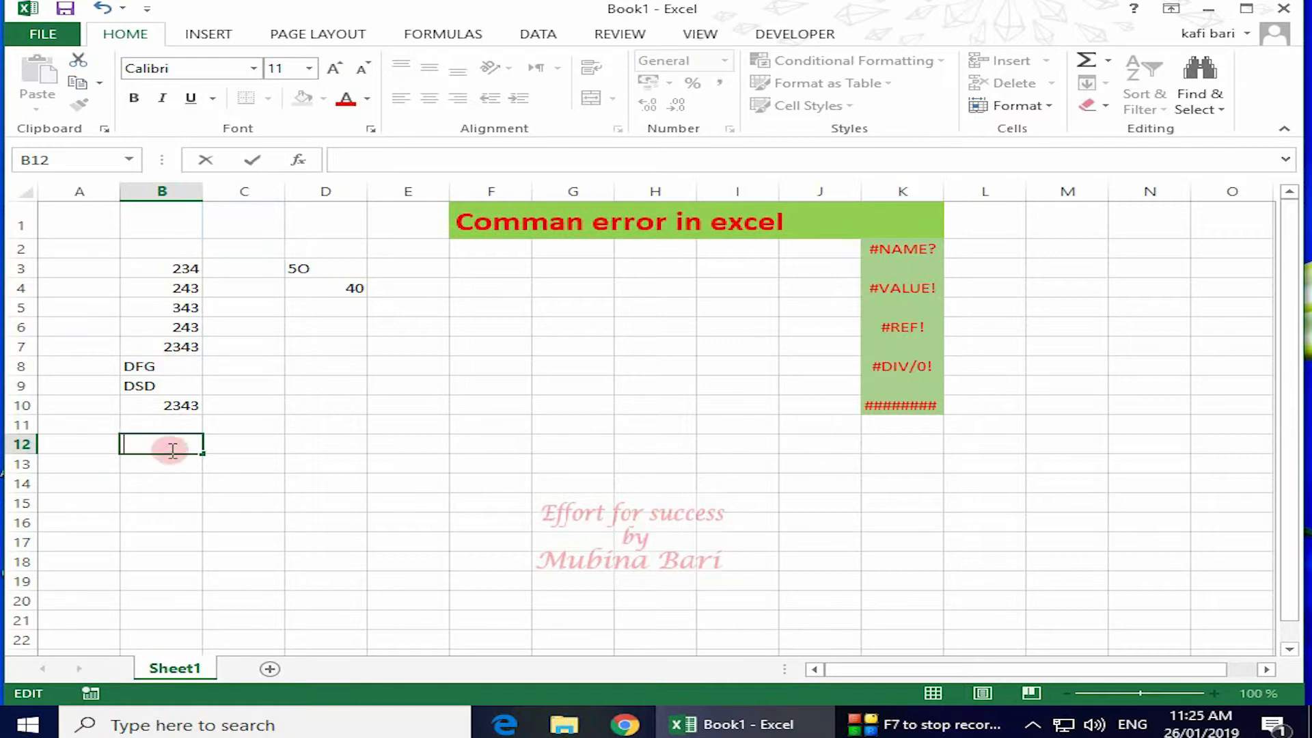
text(=)
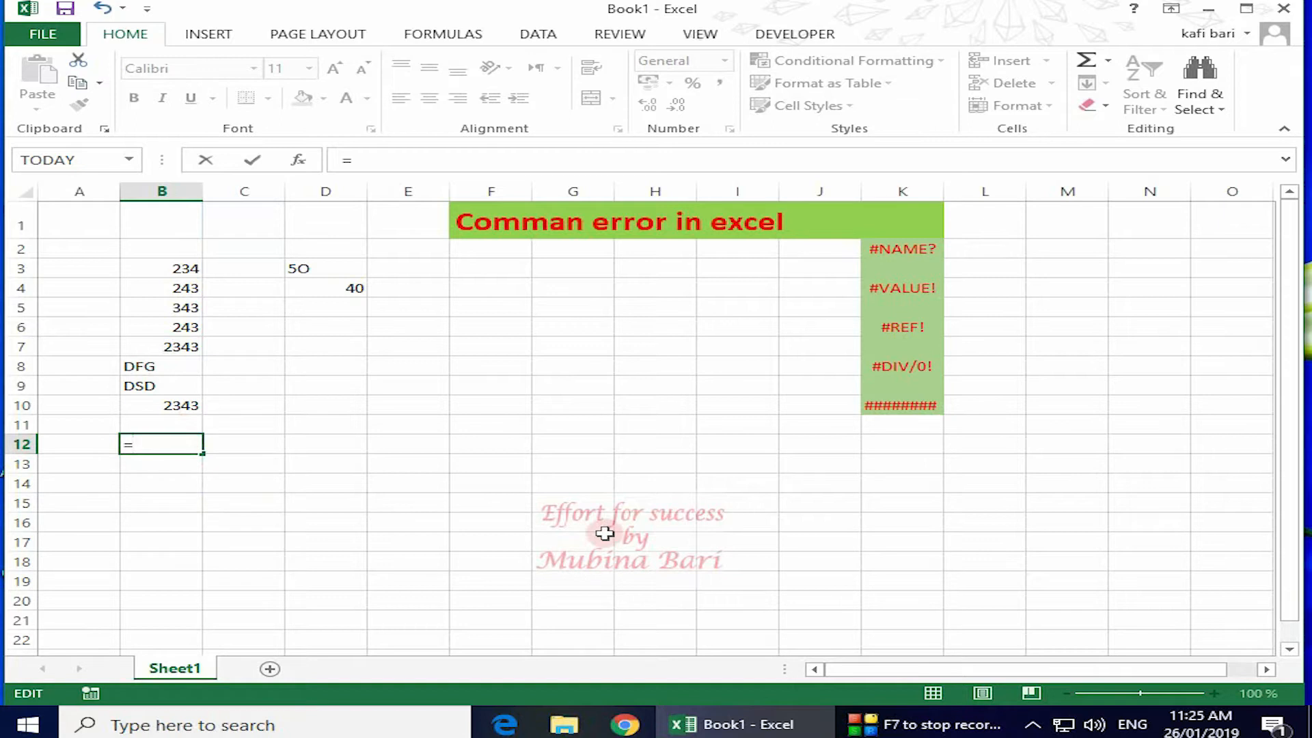
click(172, 350)
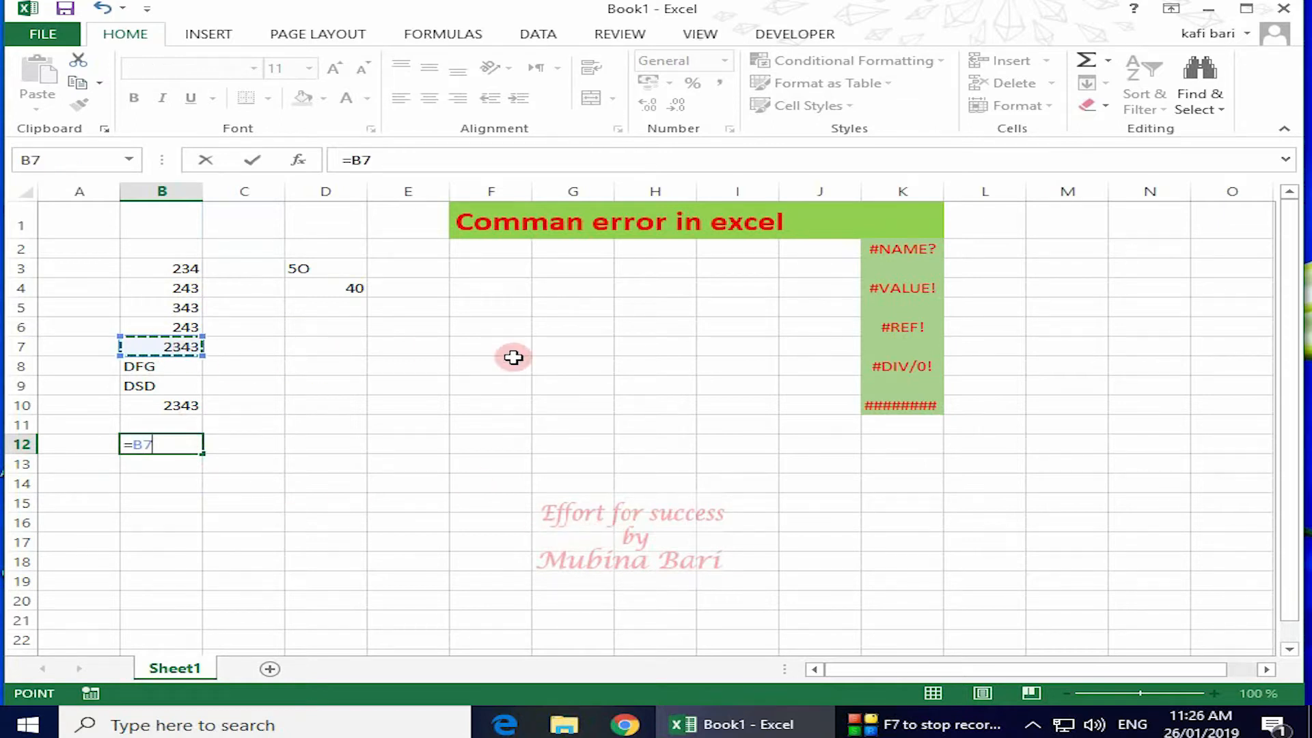
text(+)
click(145, 366)
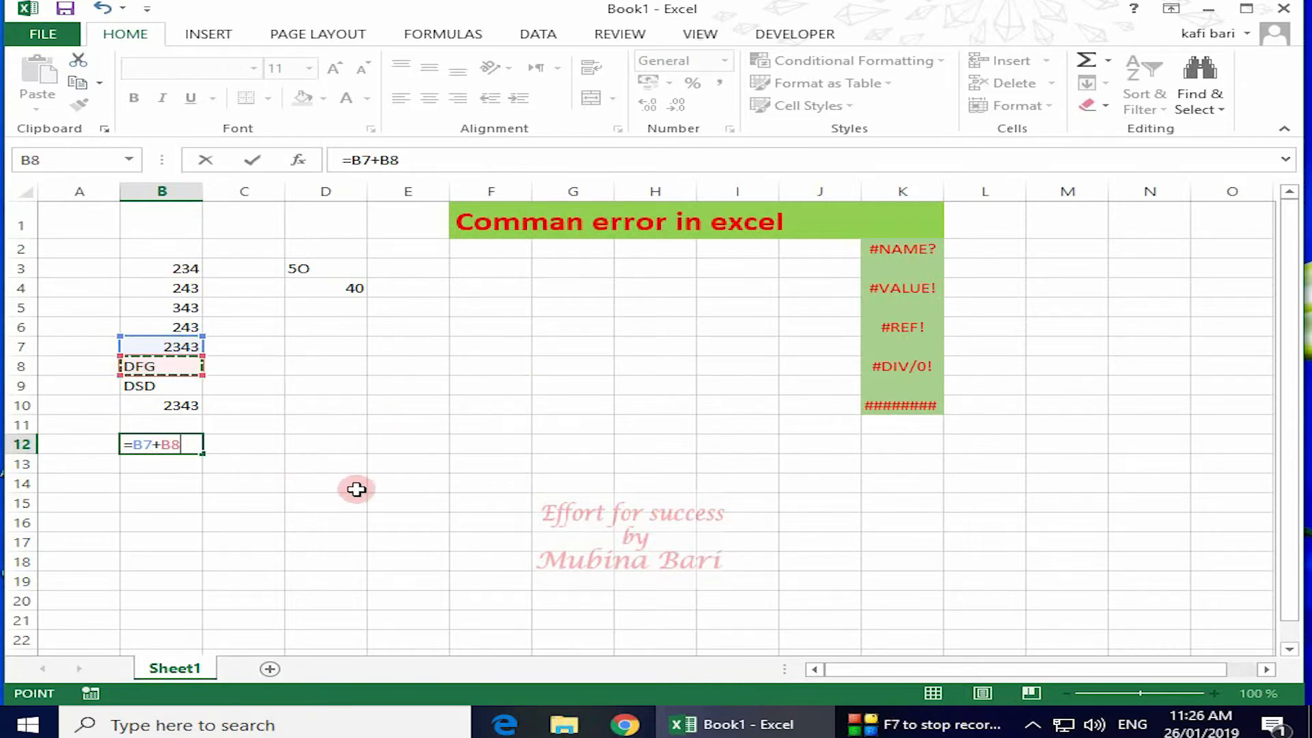
key(Return)
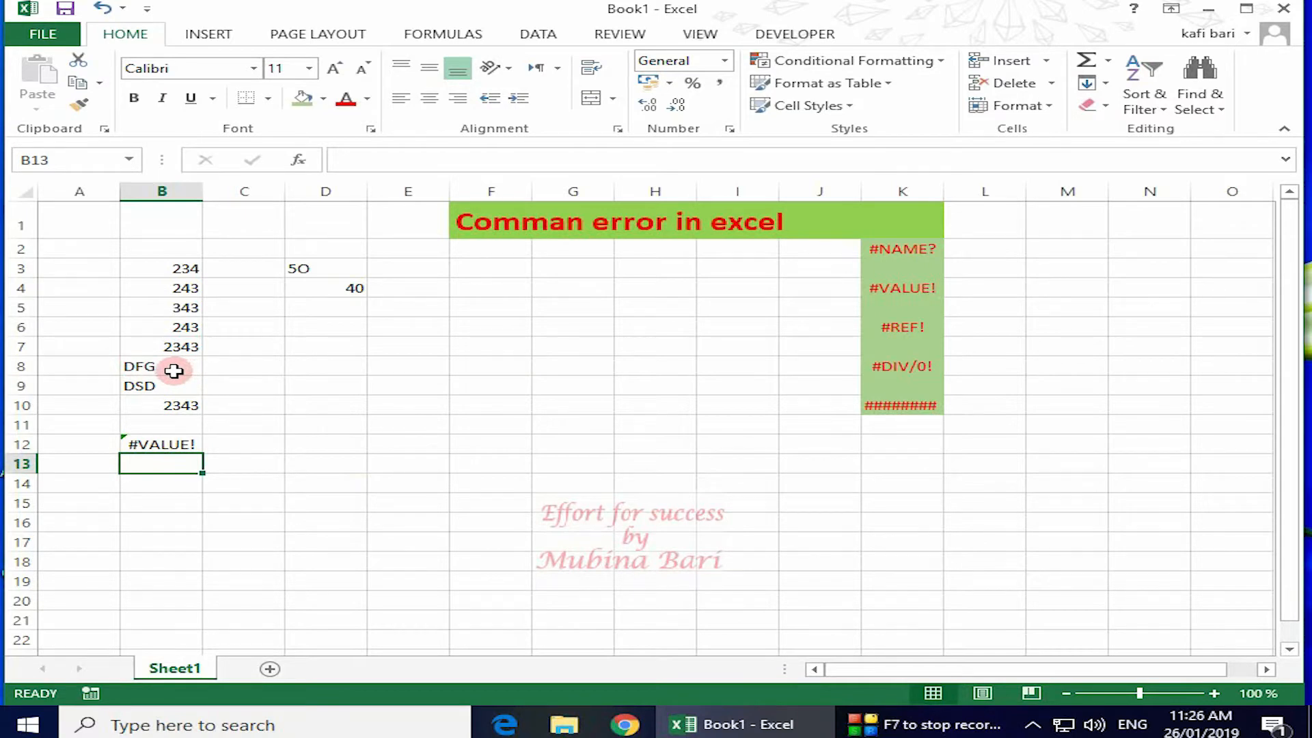
click(167, 445)
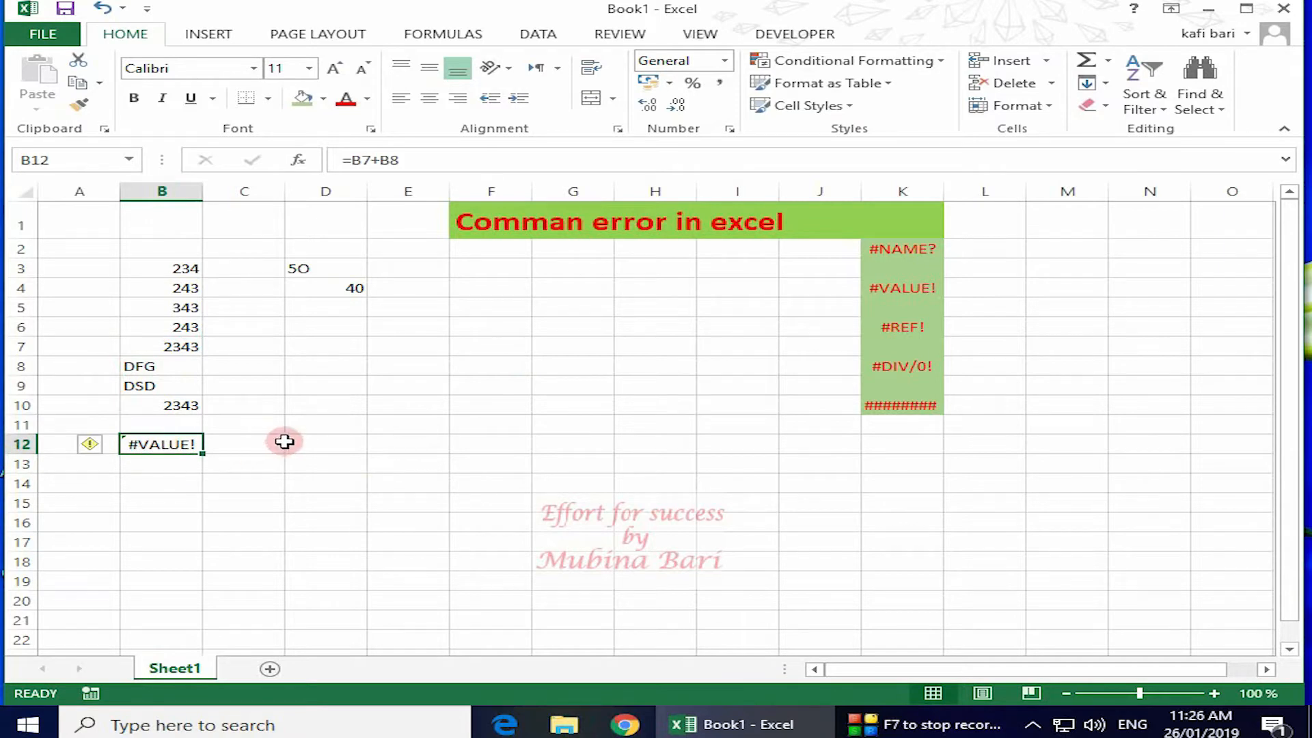
key(BackSpace)
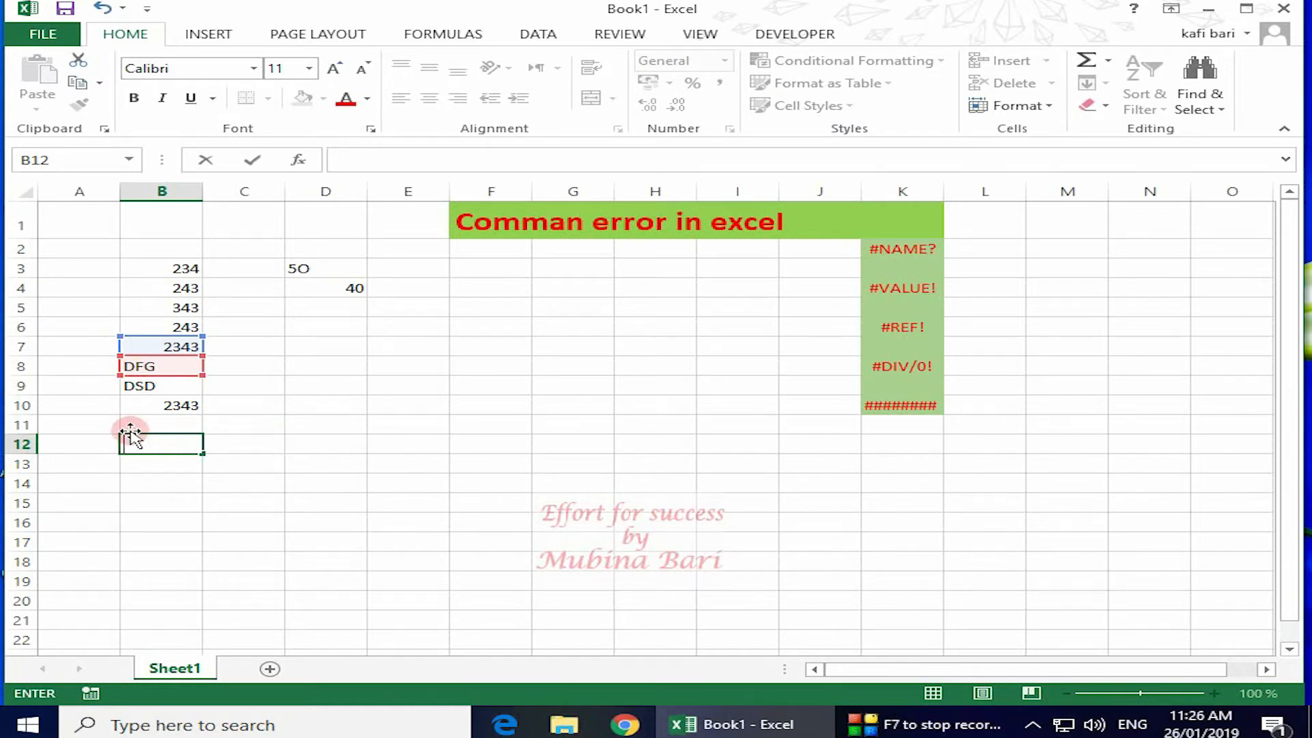
Enter =SUM(B3:B9) in B12, totalling 3406 while ignoring the text entries.
text(=s)
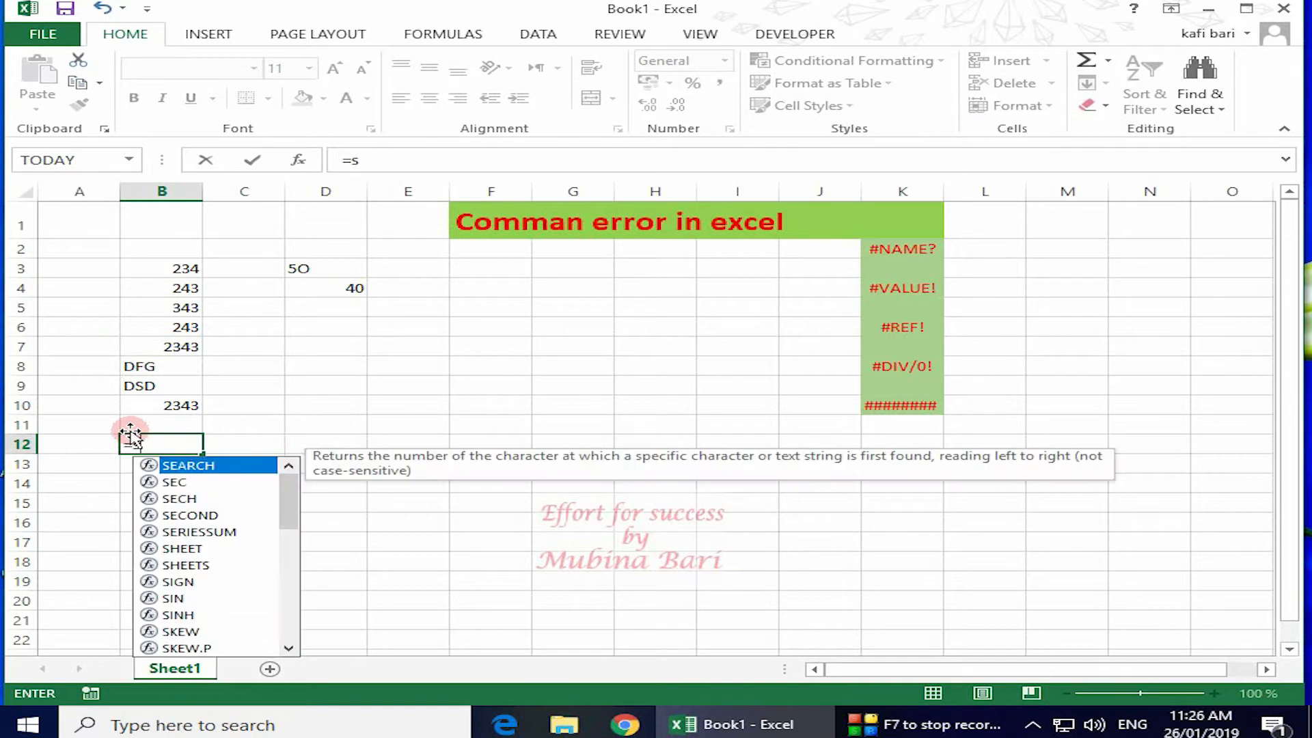
text(um)
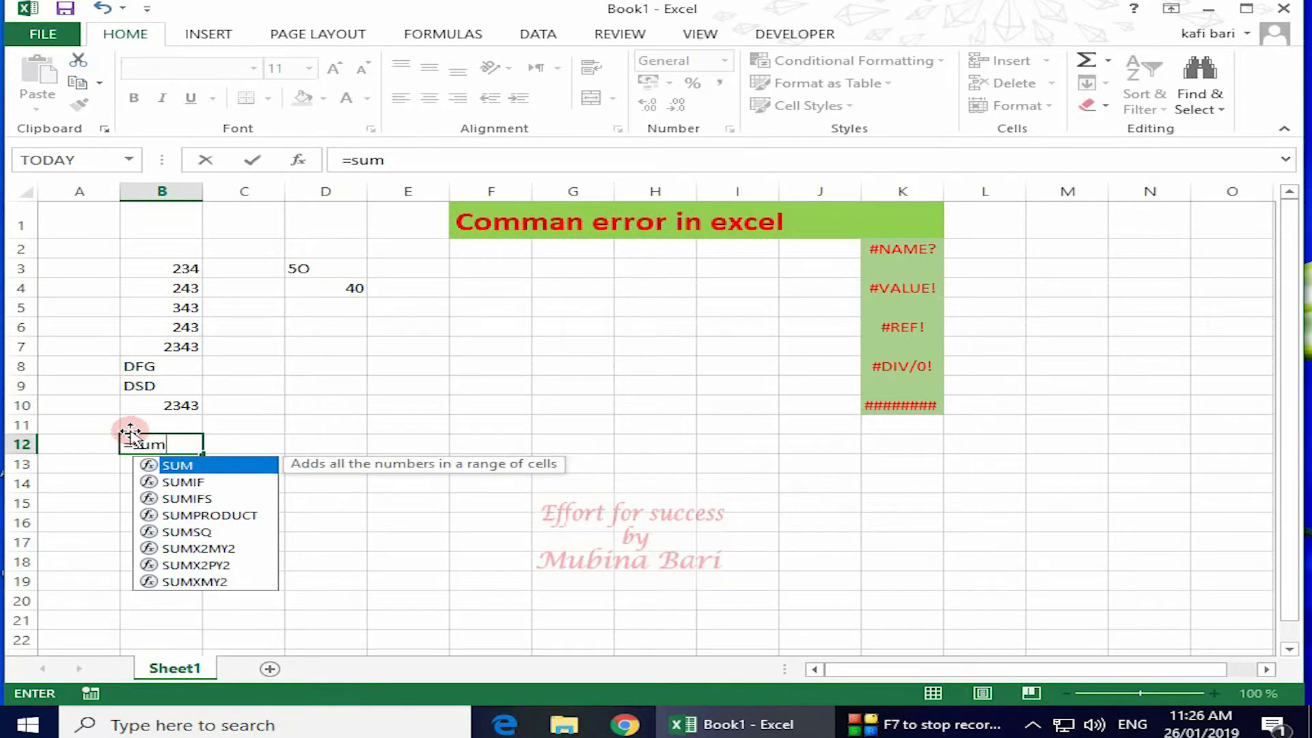
text(()
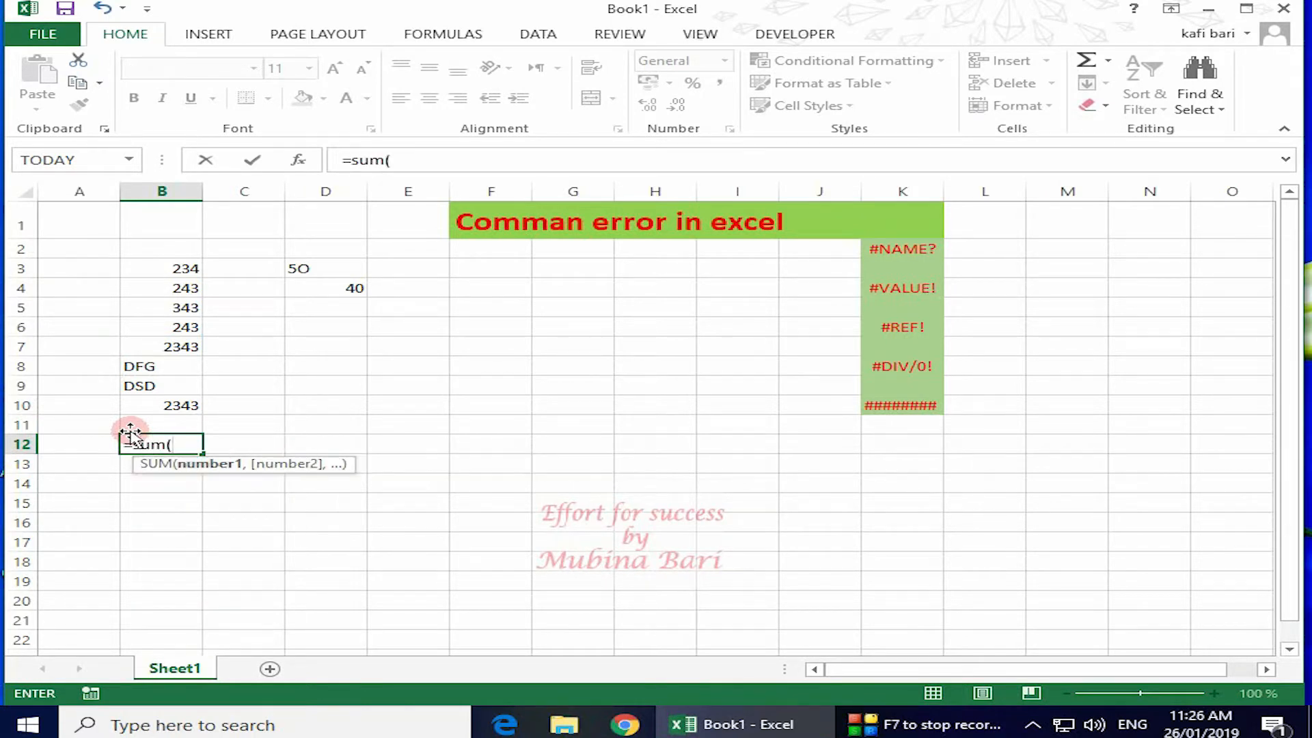
drag(189, 274, 203, 387)
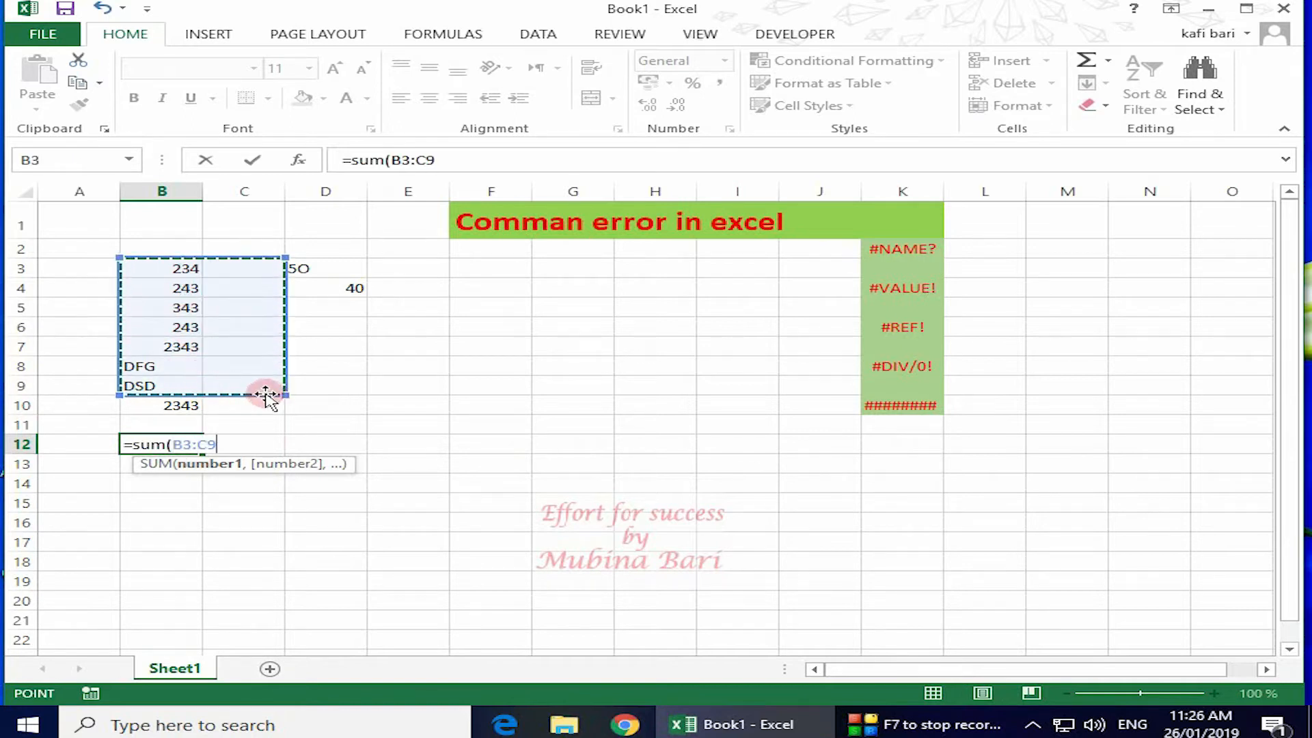
drag(284, 394, 247, 398)
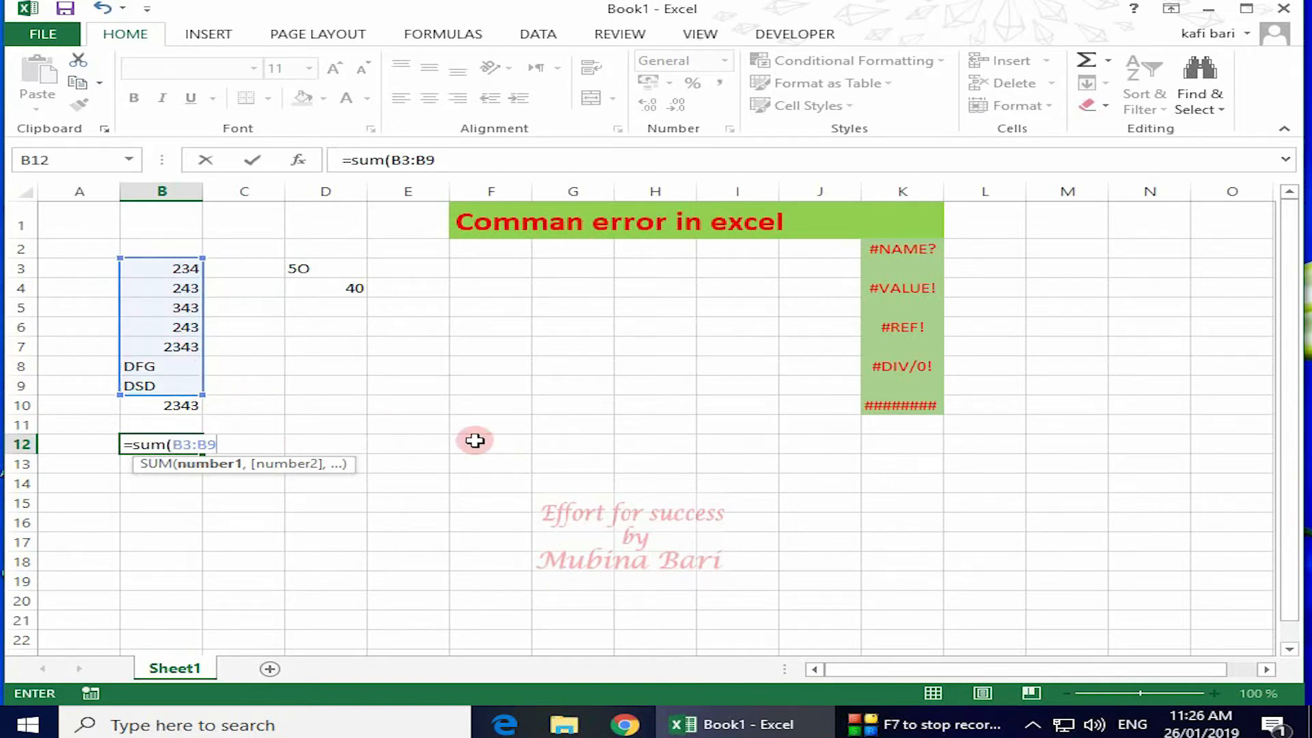
key(Return)
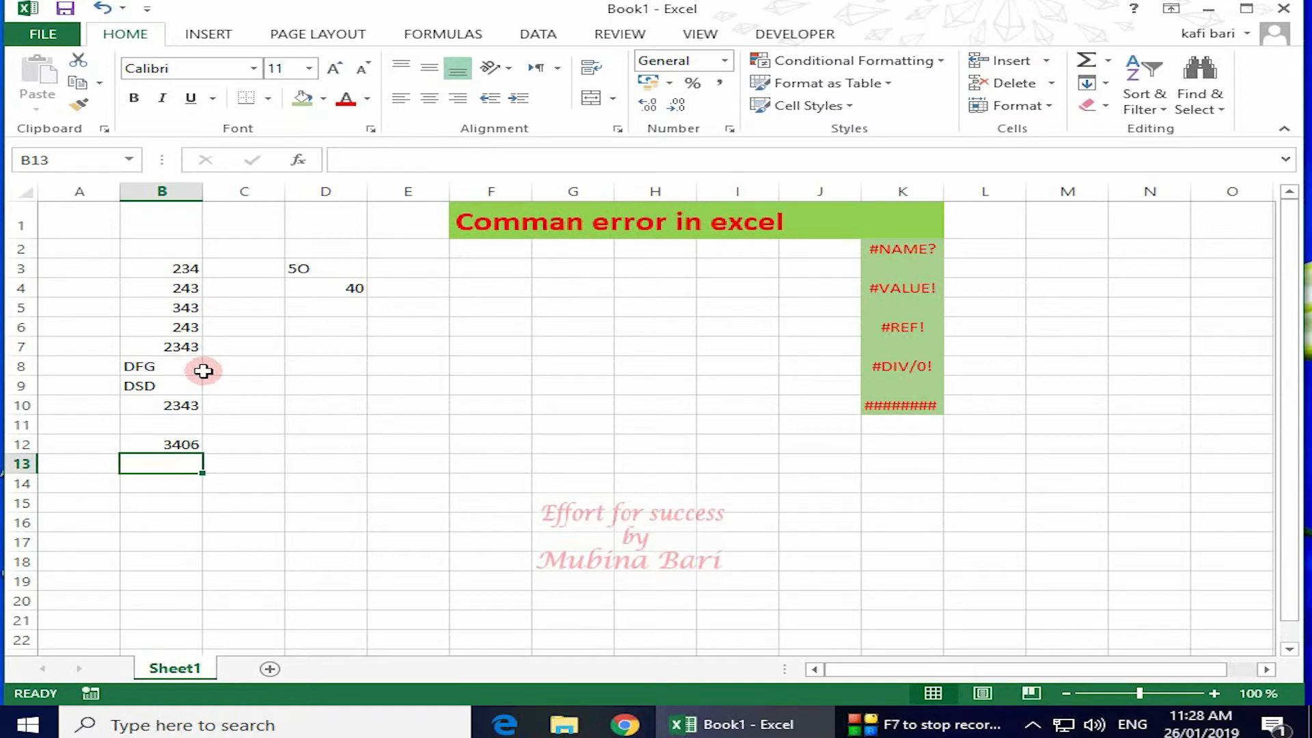
Enter =D3+D4 in D6, returning #VALUE! because D3 holds 5O.
click(328, 383)
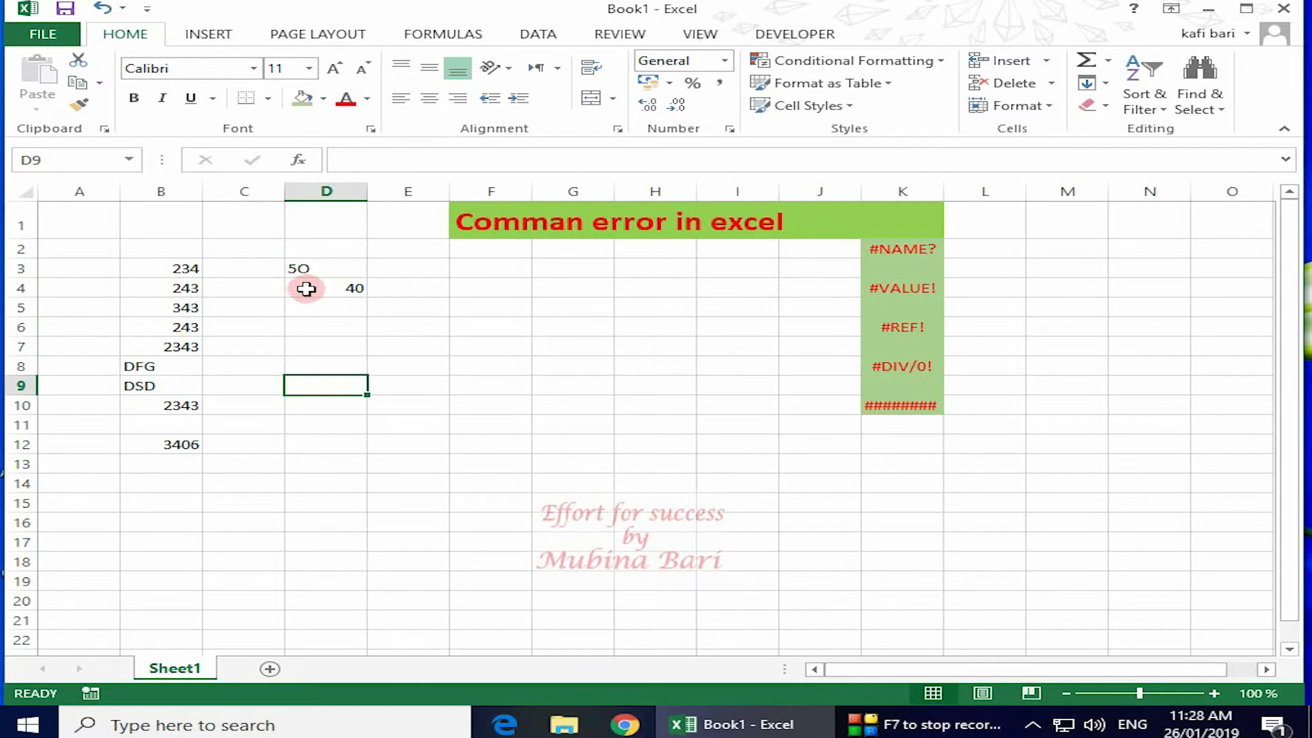
click(316, 329)
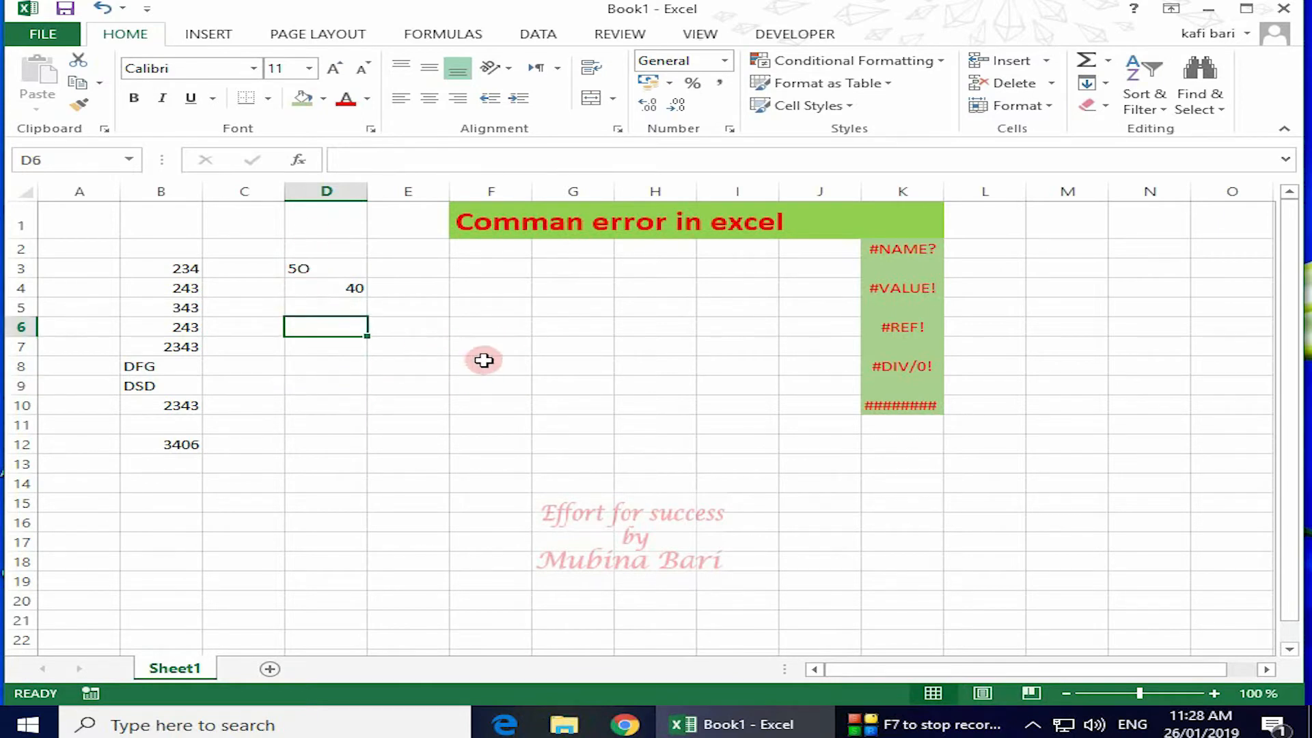
text(=)
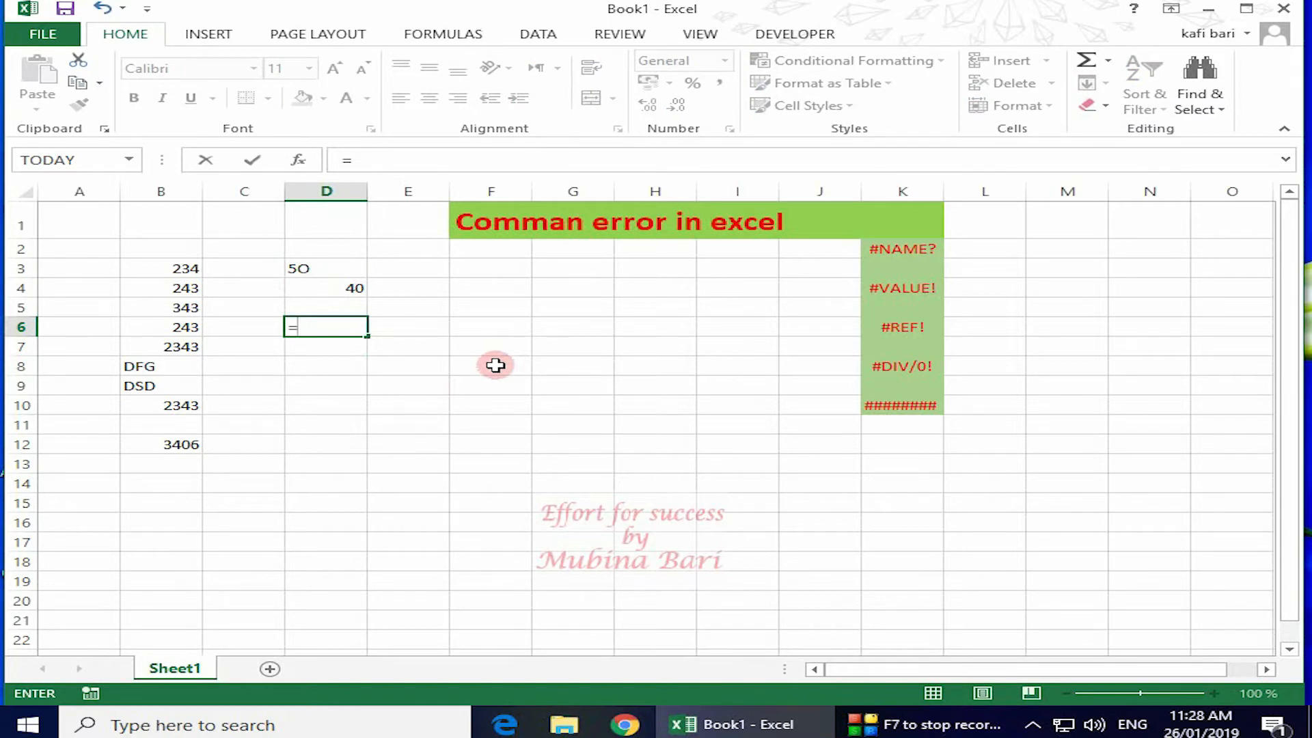
click(323, 268)
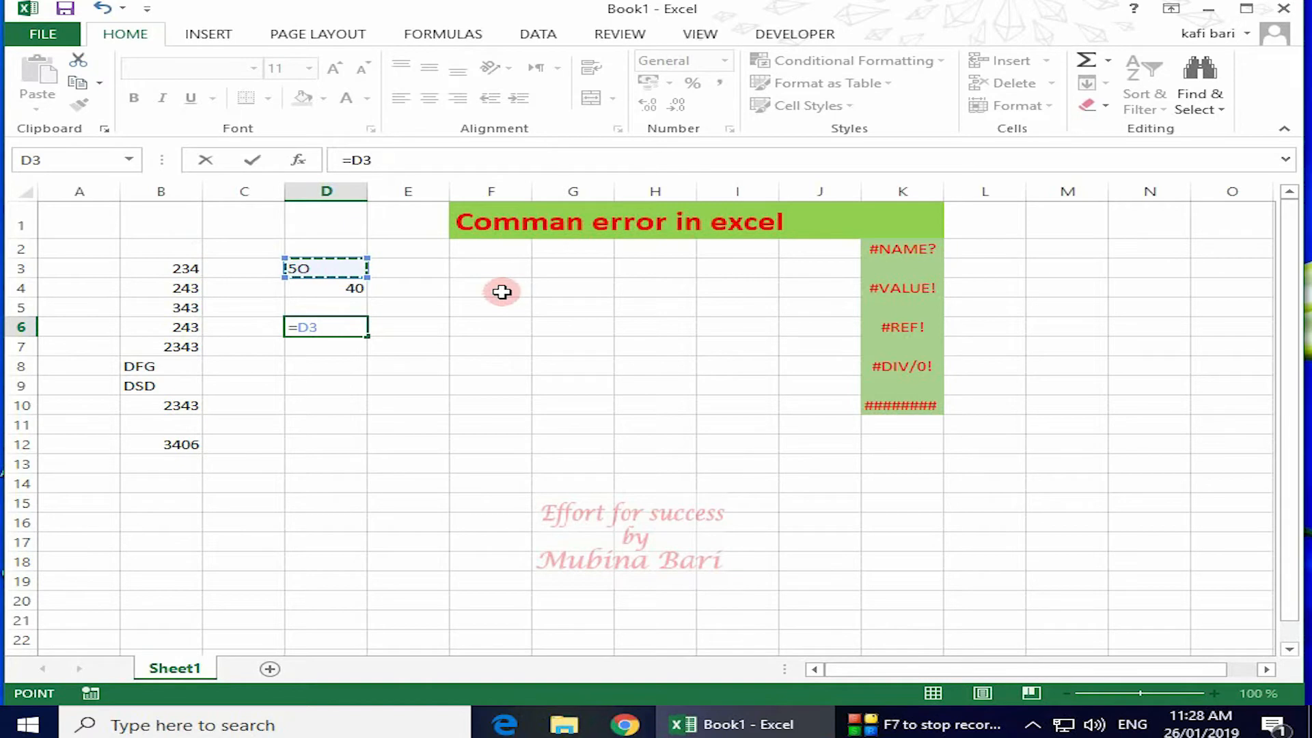
text(+)
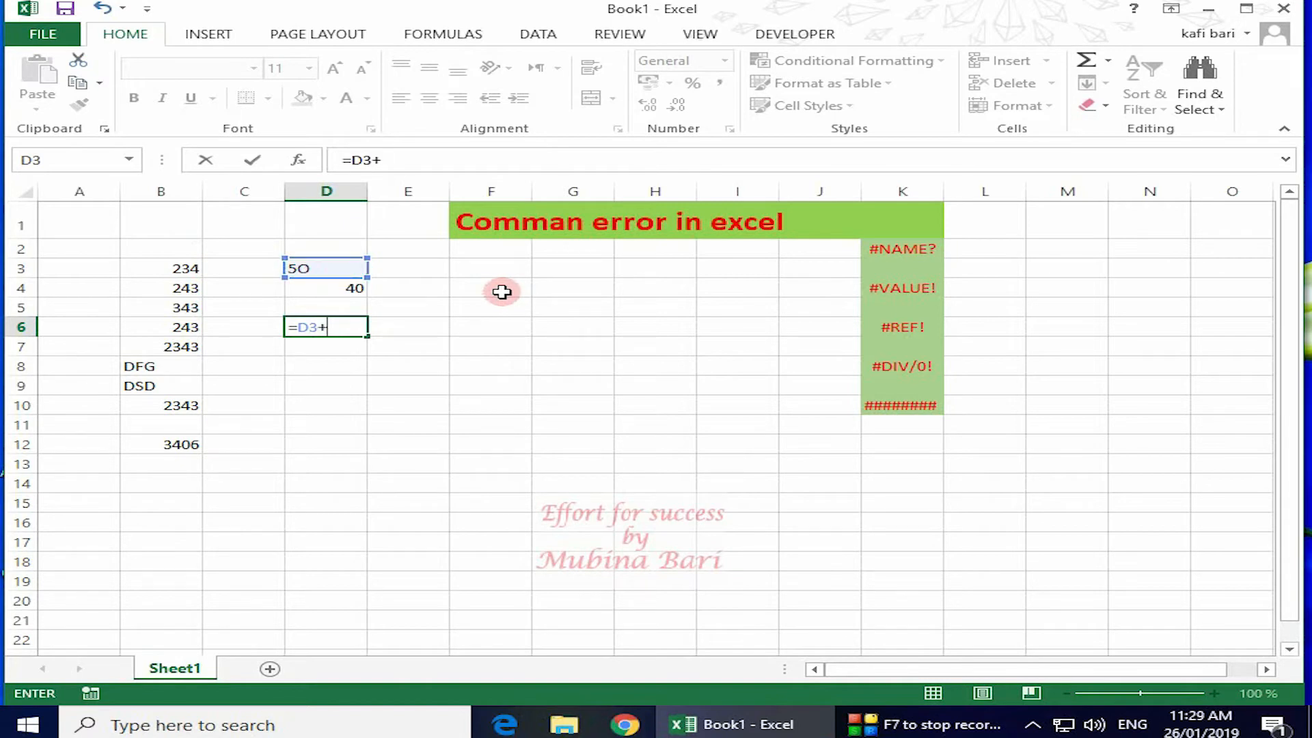
click(352, 287)
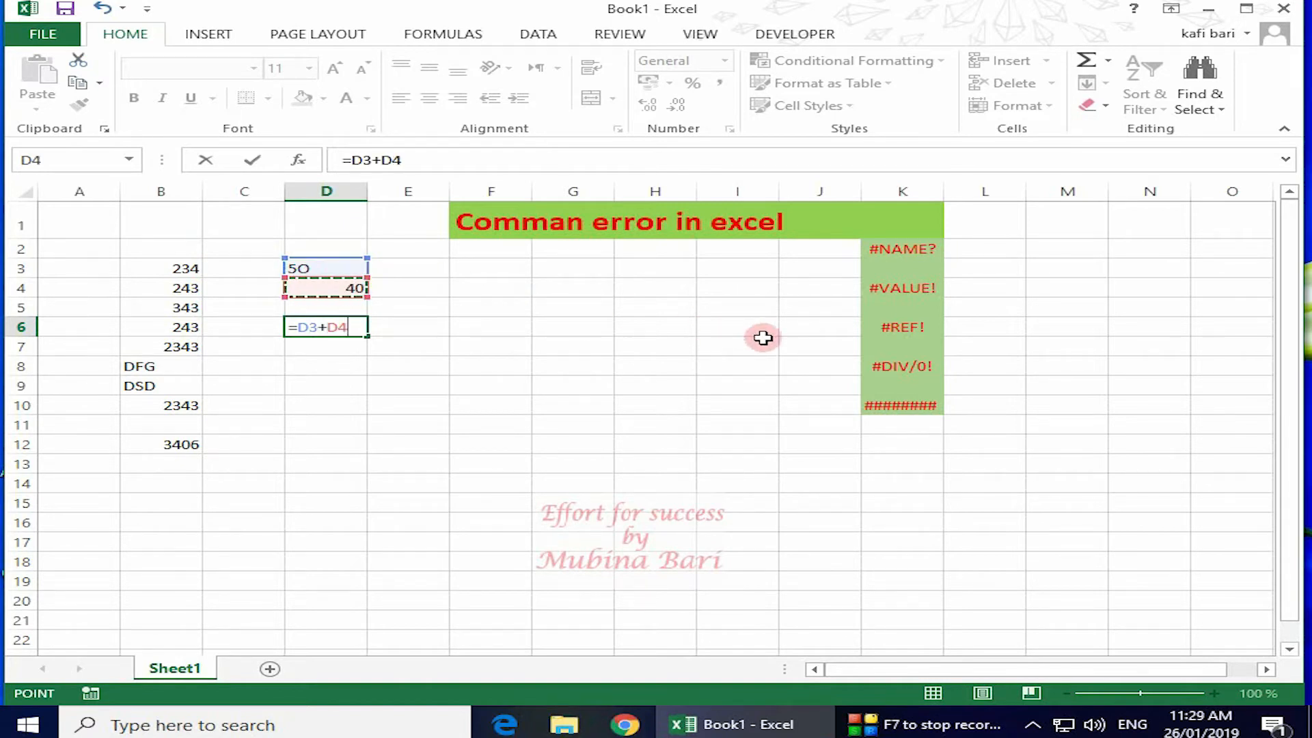
key(Return)
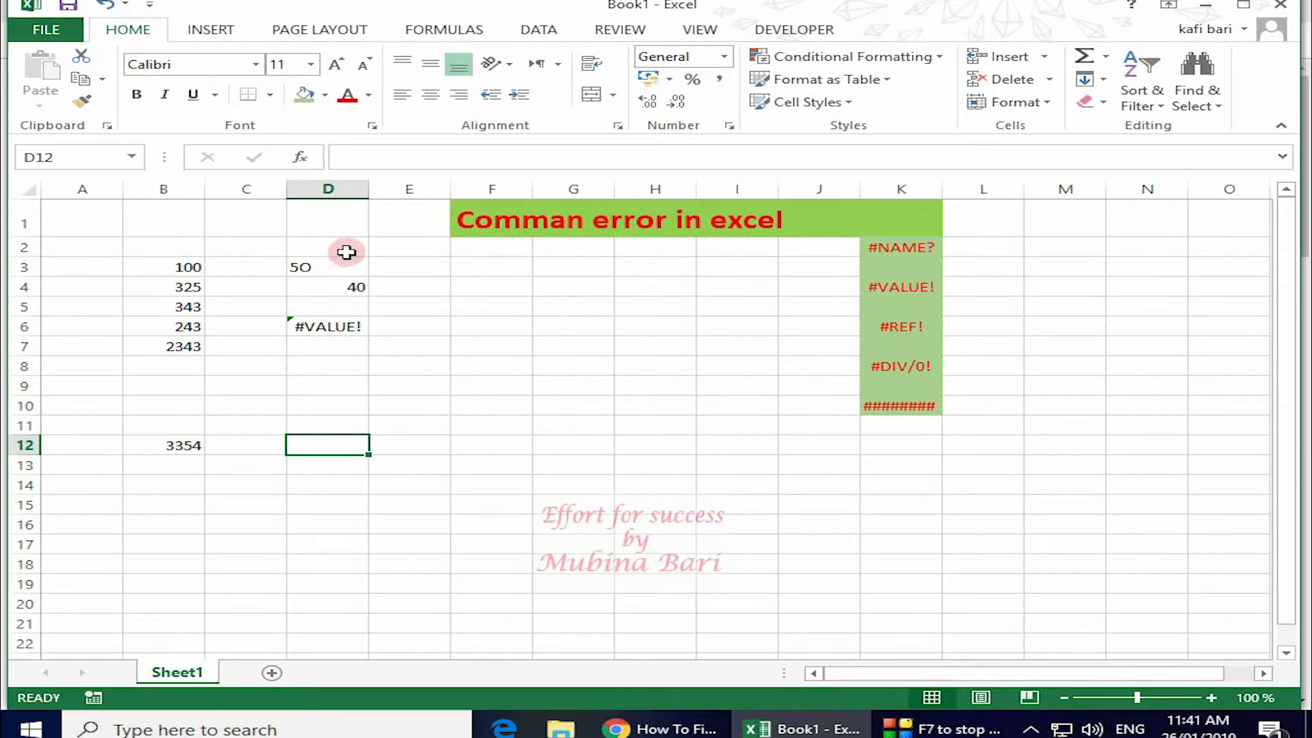
Clear the D3:D6 example cells.
drag(313, 260, 325, 333)
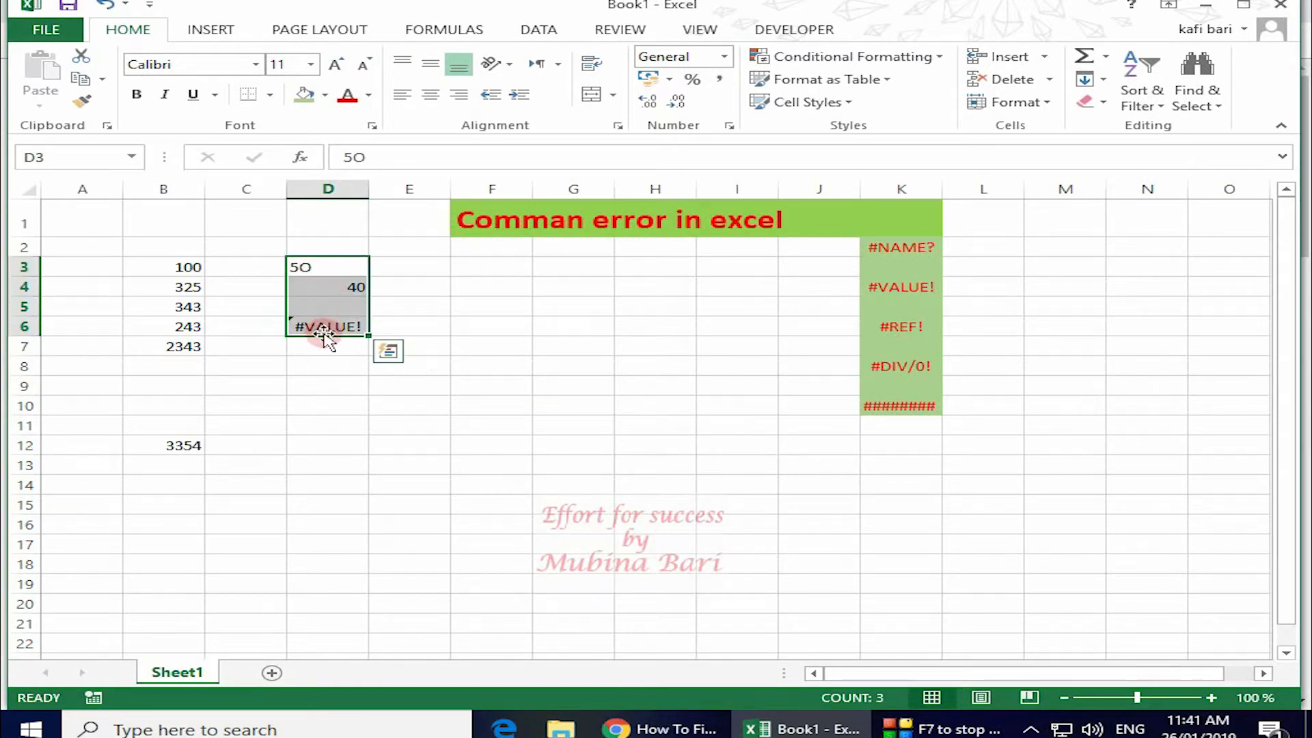
key(Delete)
drag(409, 444, 419, 462)
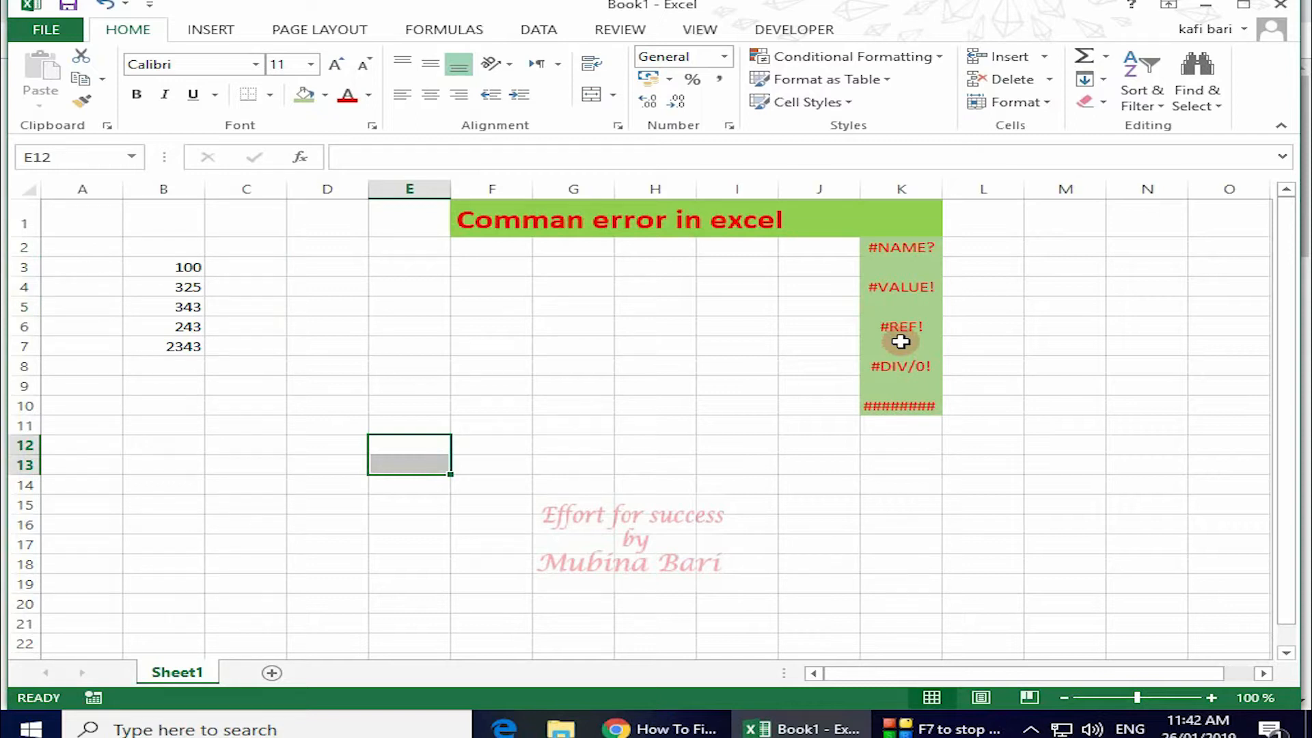
Enter 232 in C8 and 4546 in D8.
click(224, 371)
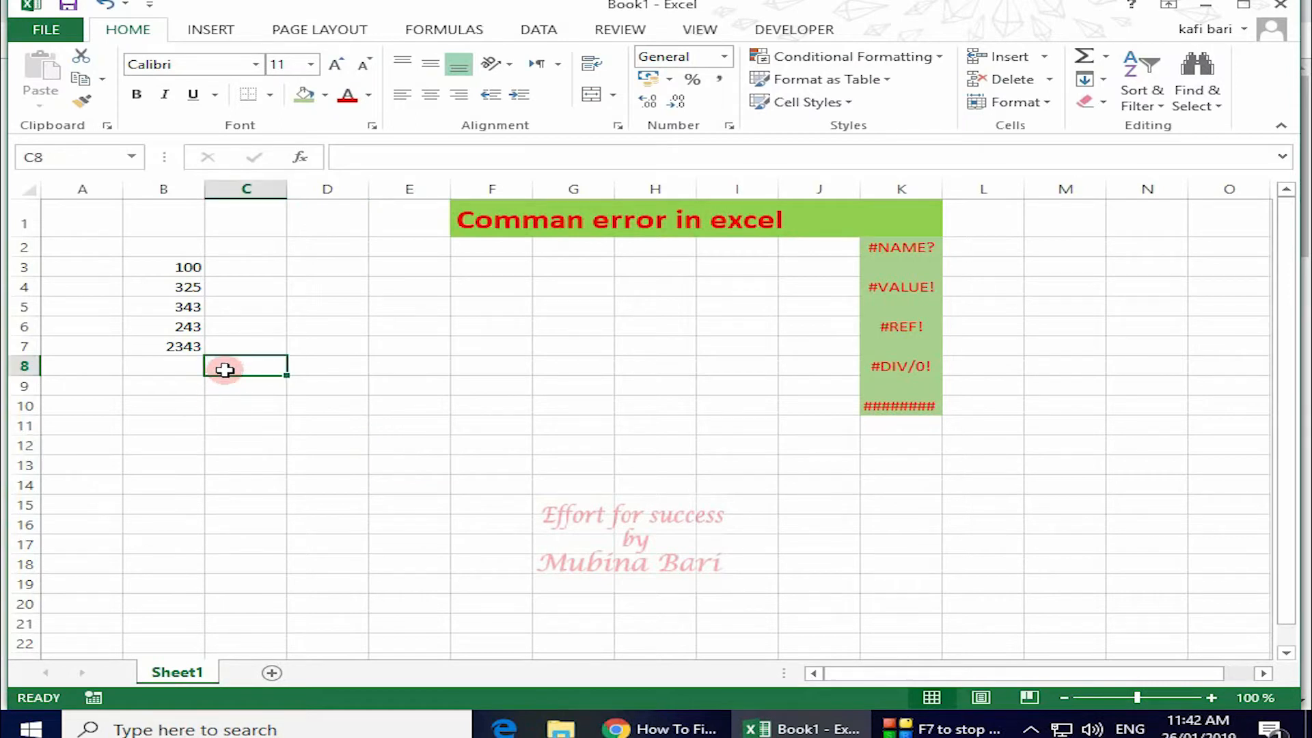
text(232)
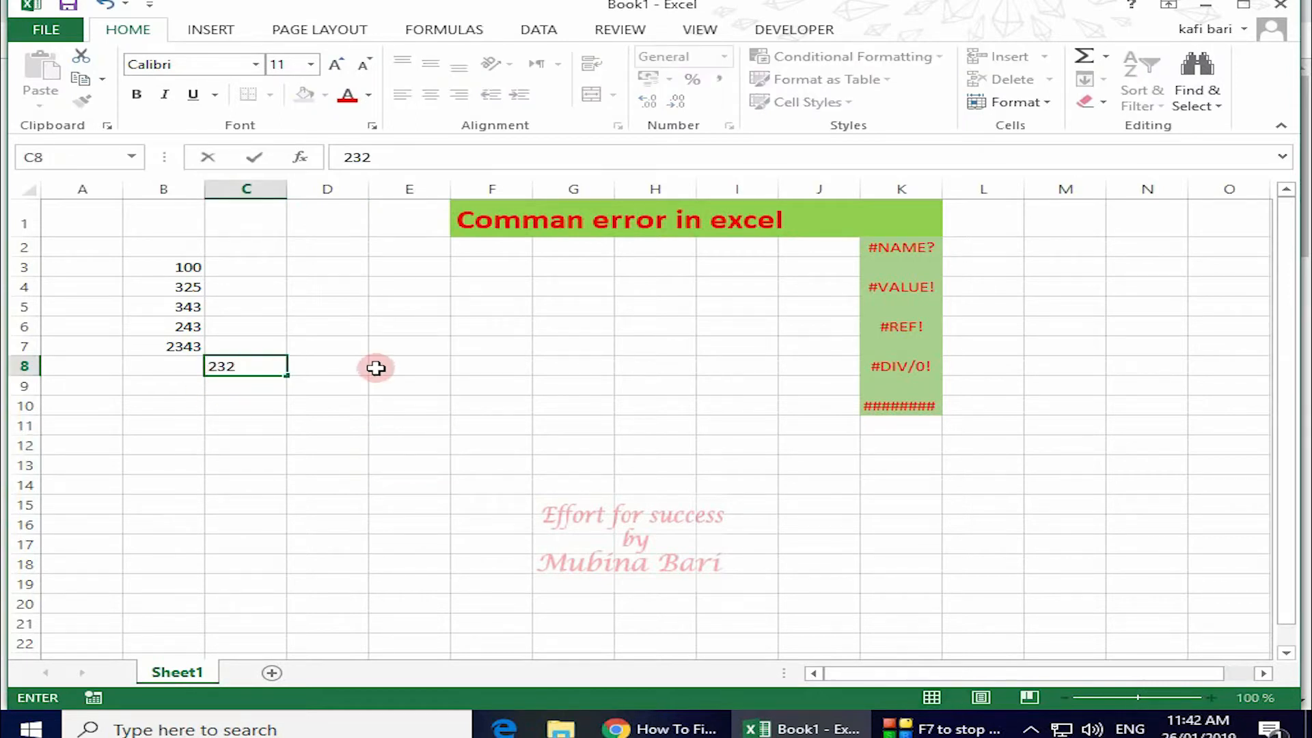
click(337, 366)
text(4546)
click(506, 393)
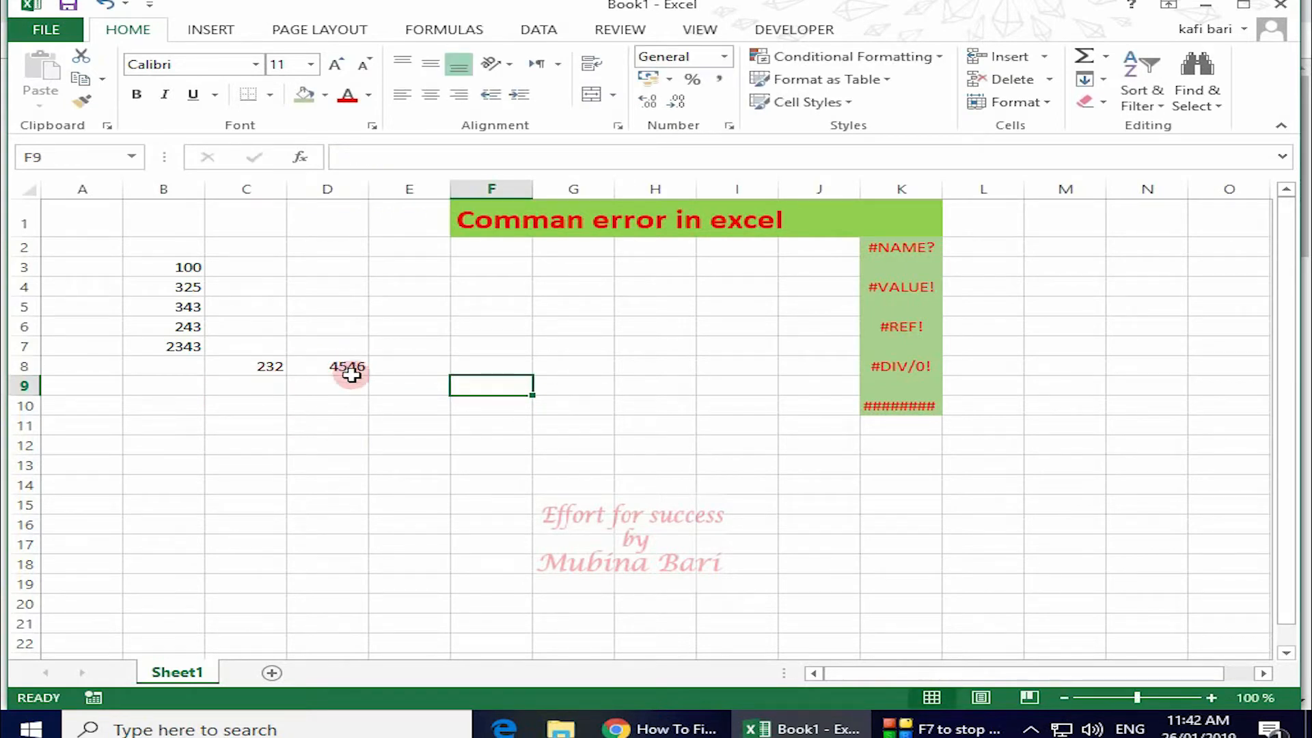
Put the formula =C8+D8 in E10.
click(414, 407)
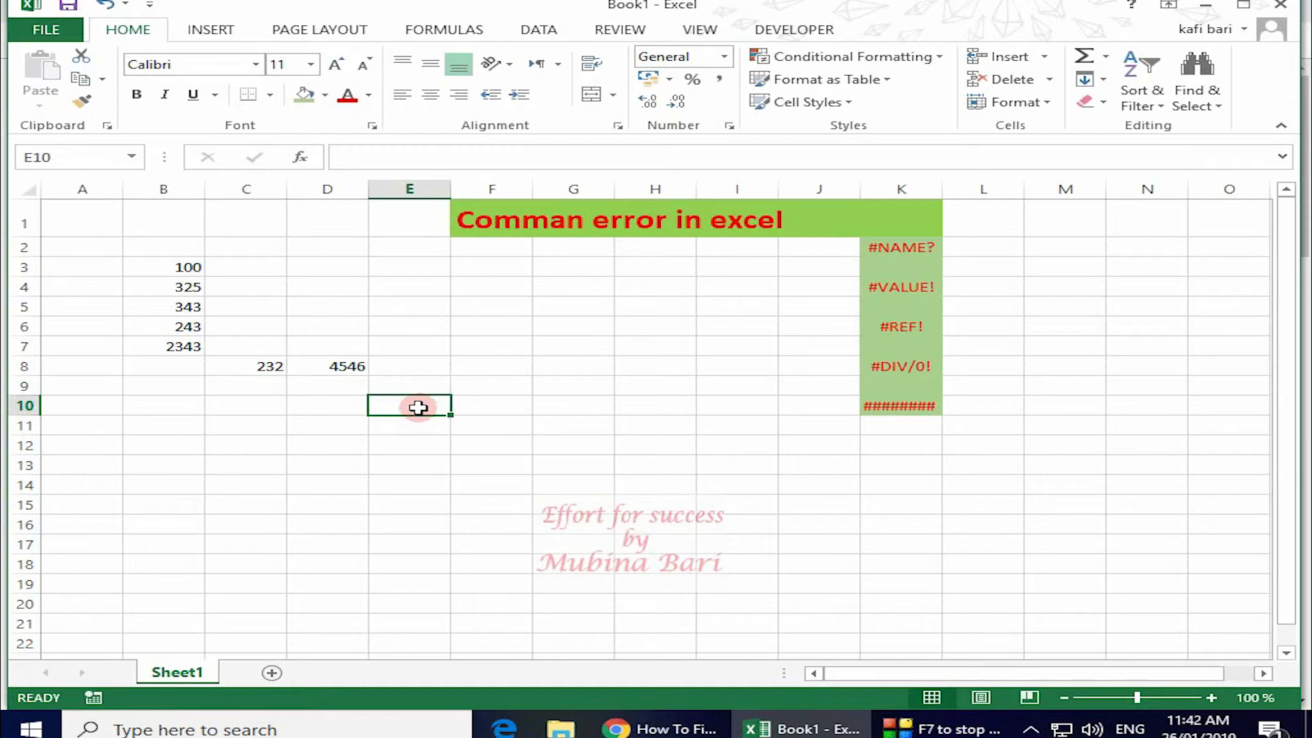
text(=)
click(263, 367)
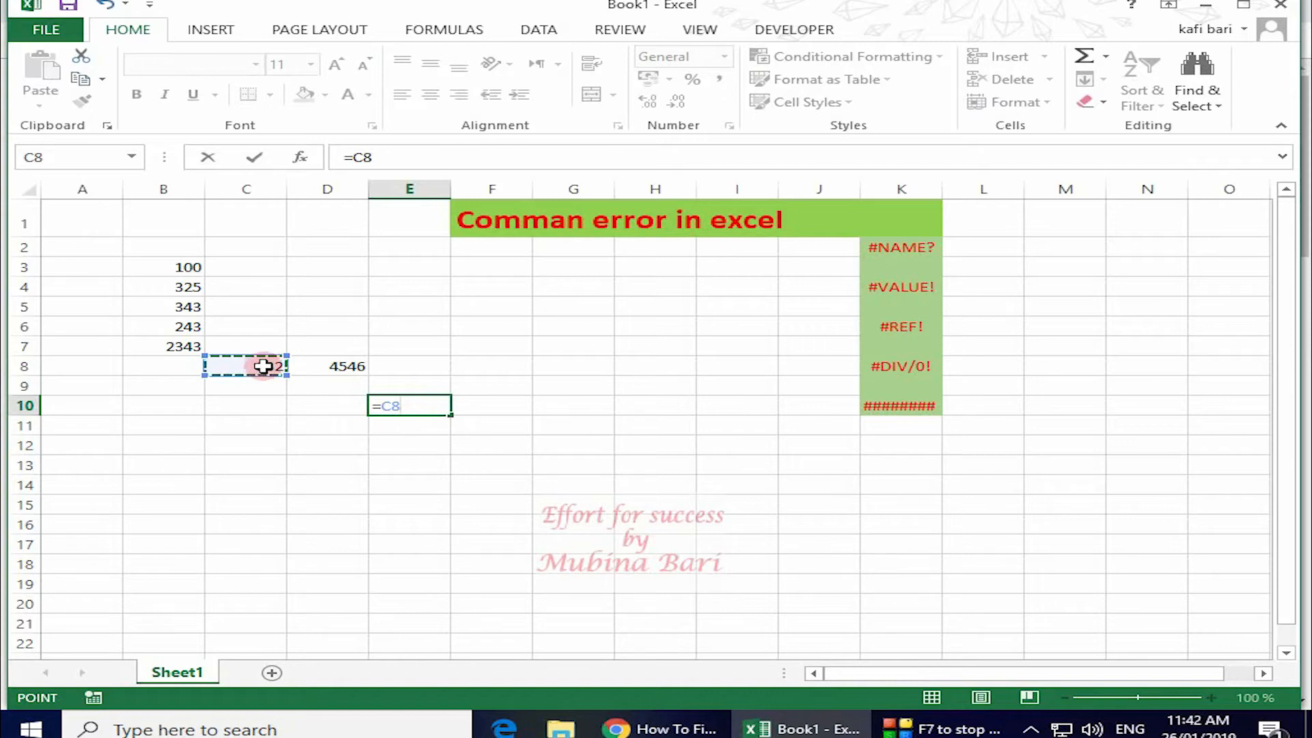
text(+)
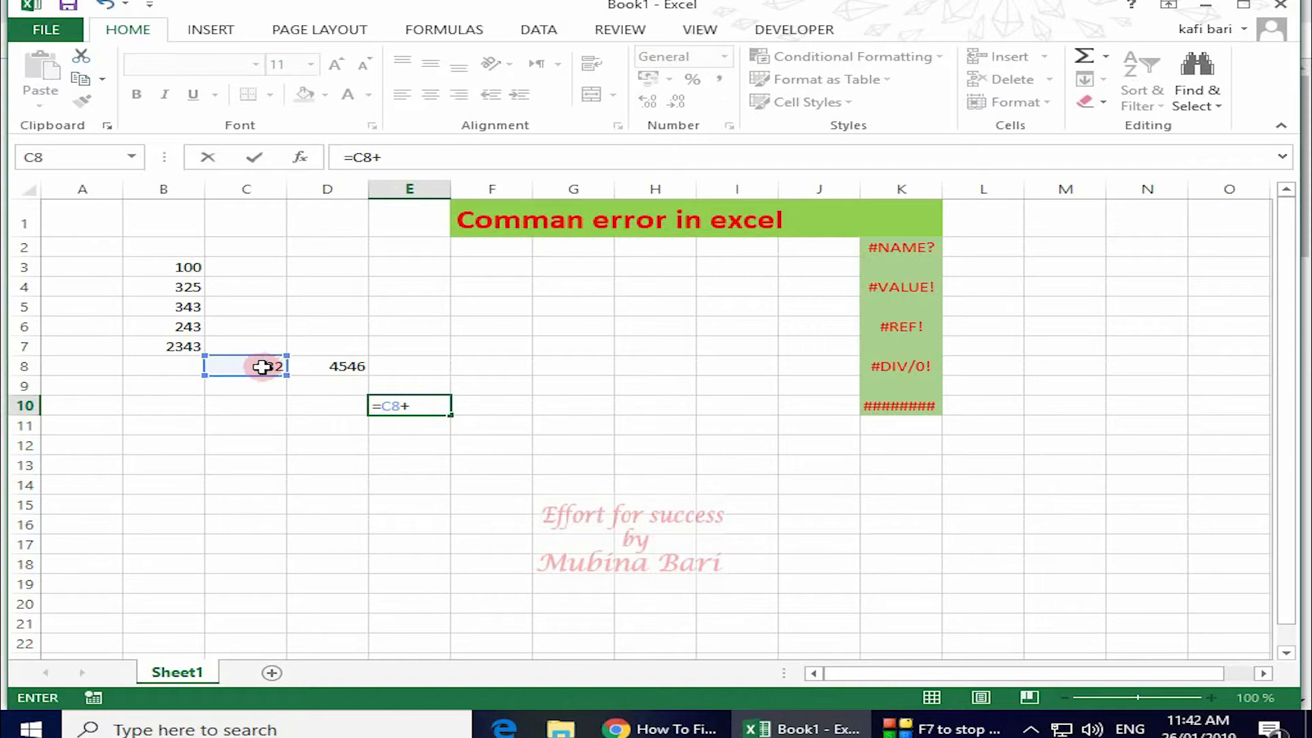
click(318, 366)
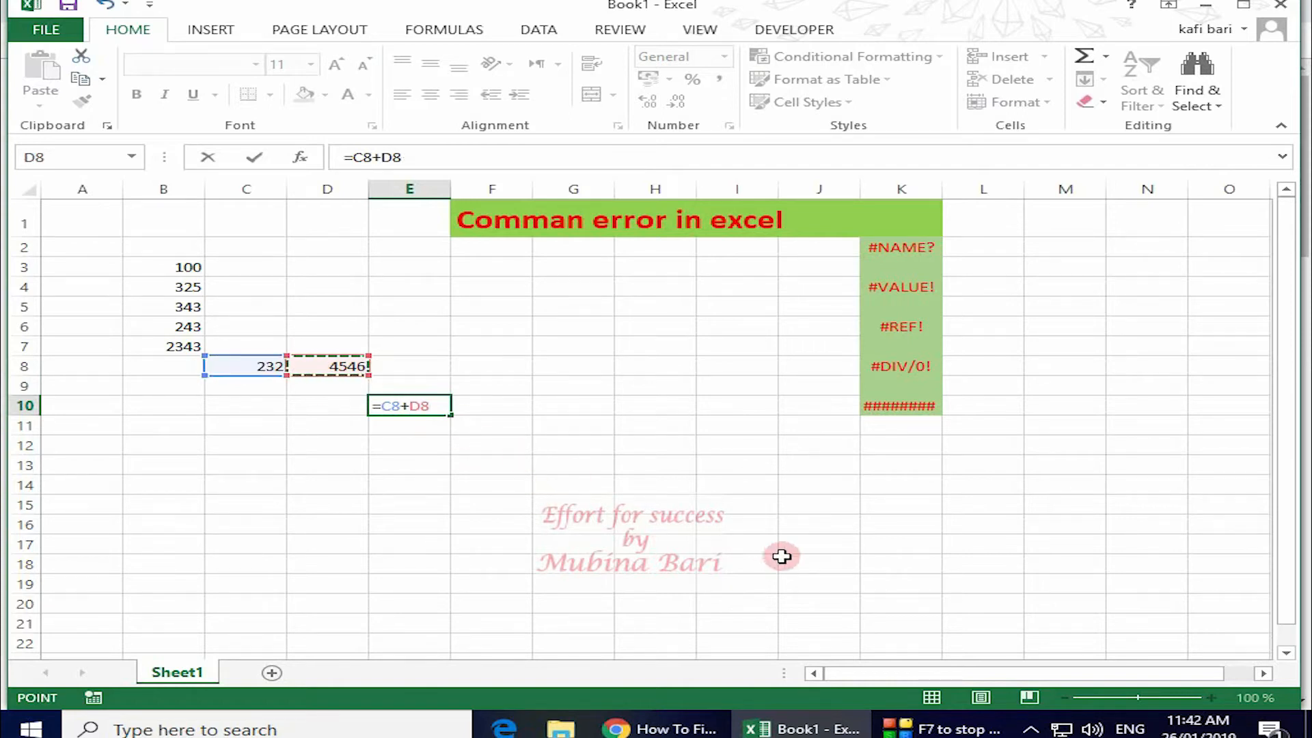
key(Return)
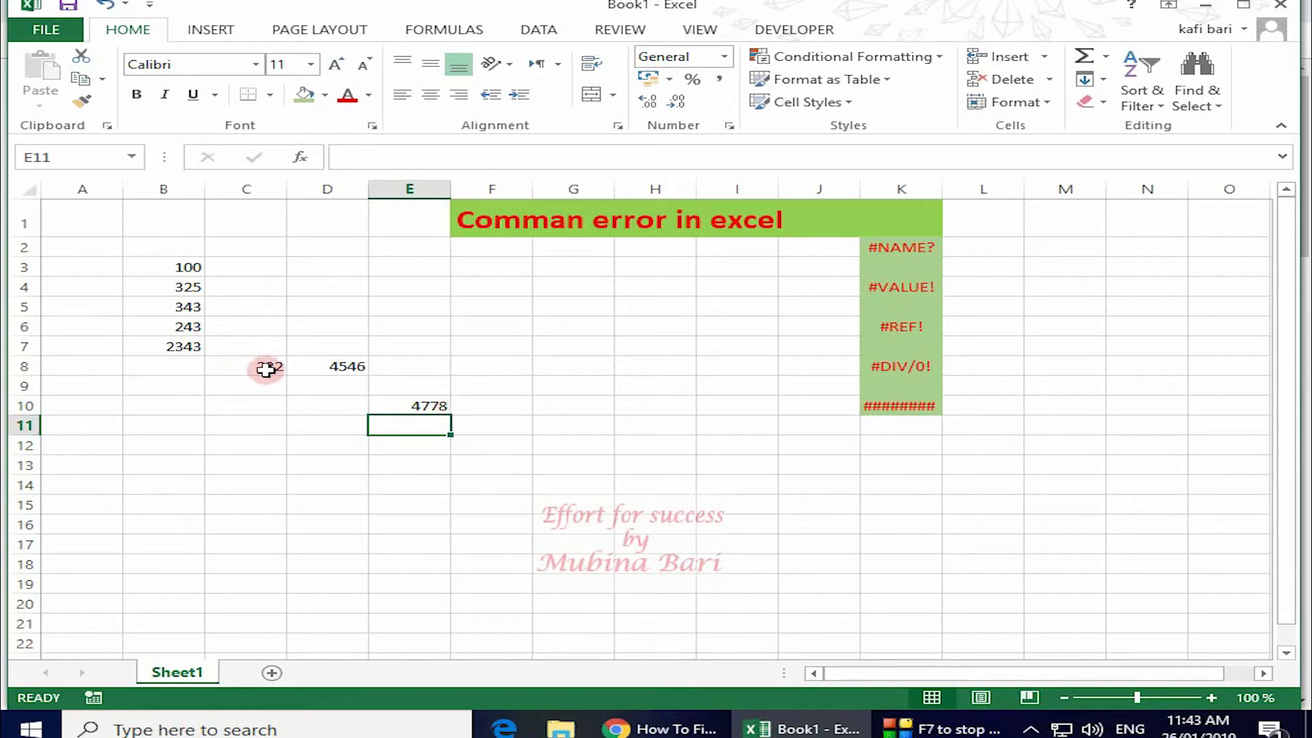
Empty C8 so E10's sum drops to 4546.
click(270, 372)
key(BackSpace)
click(345, 421)
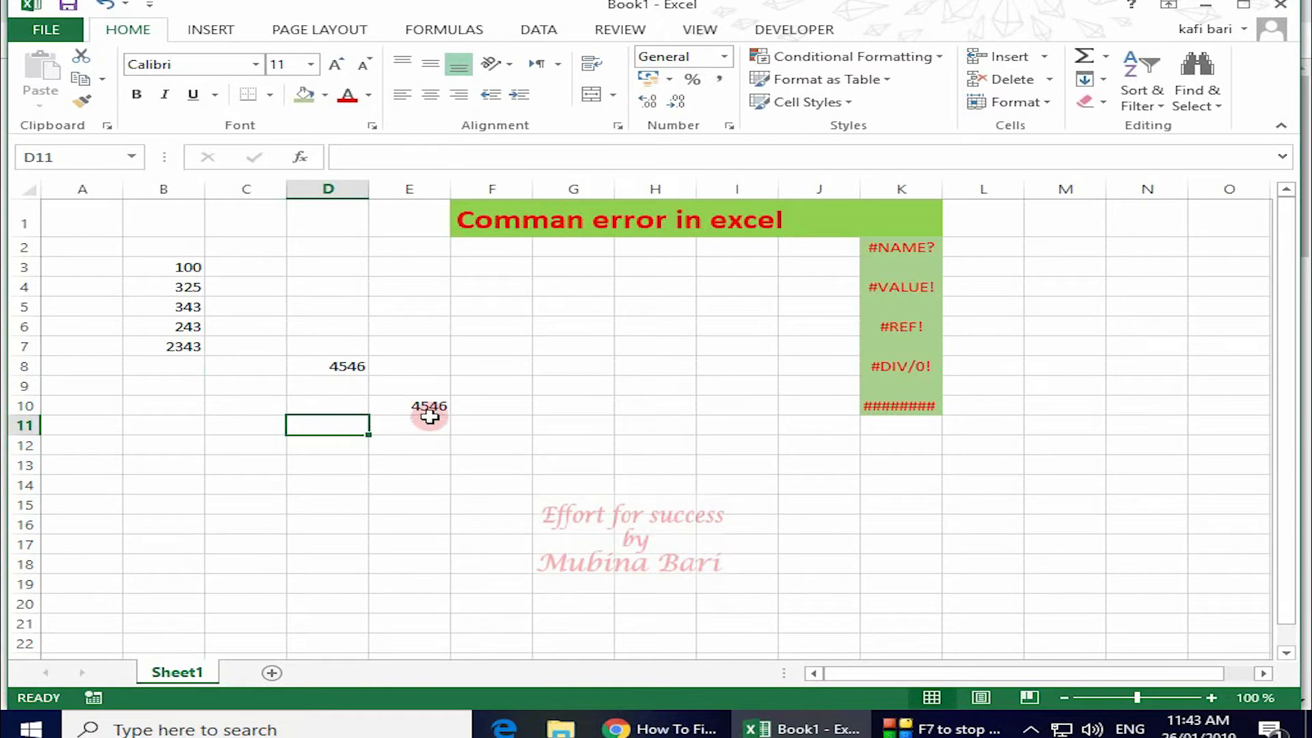
Enter 545 in C8, then replace it with the text asad so E10 shows #VALUE!
click(248, 367)
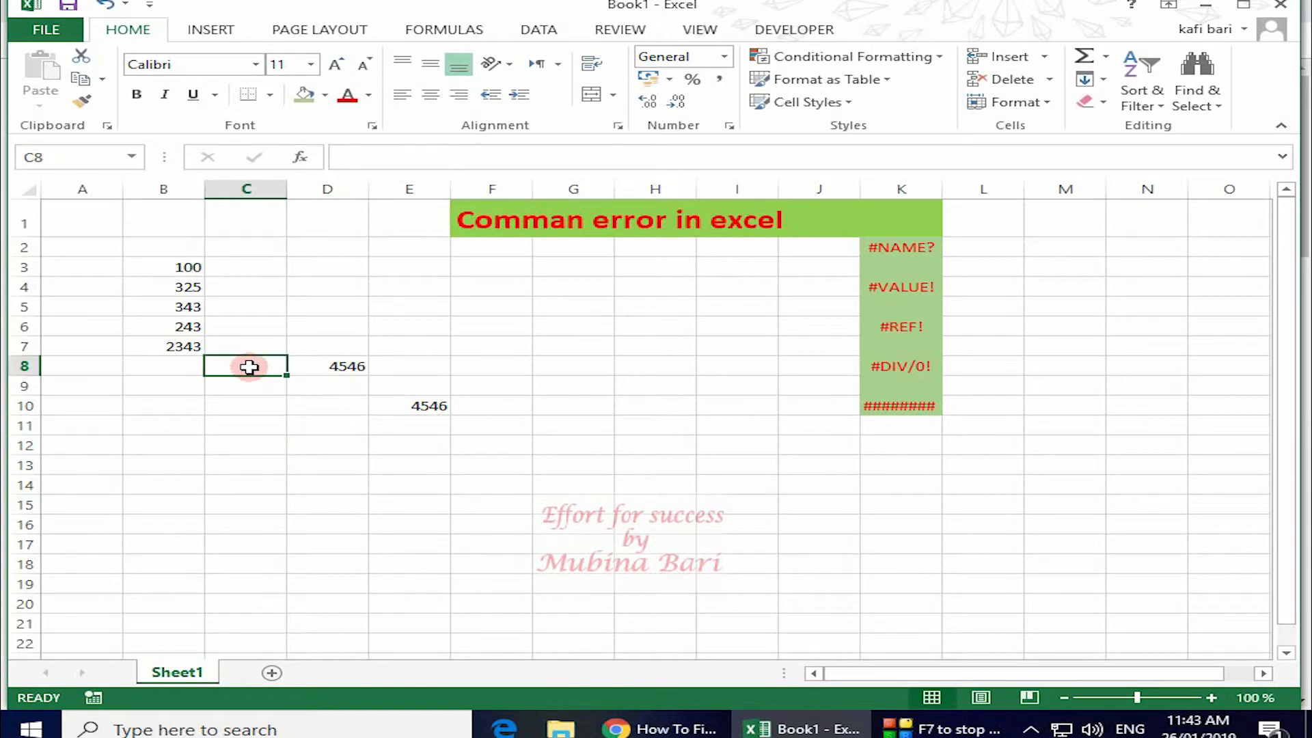
text(545)
click(502, 442)
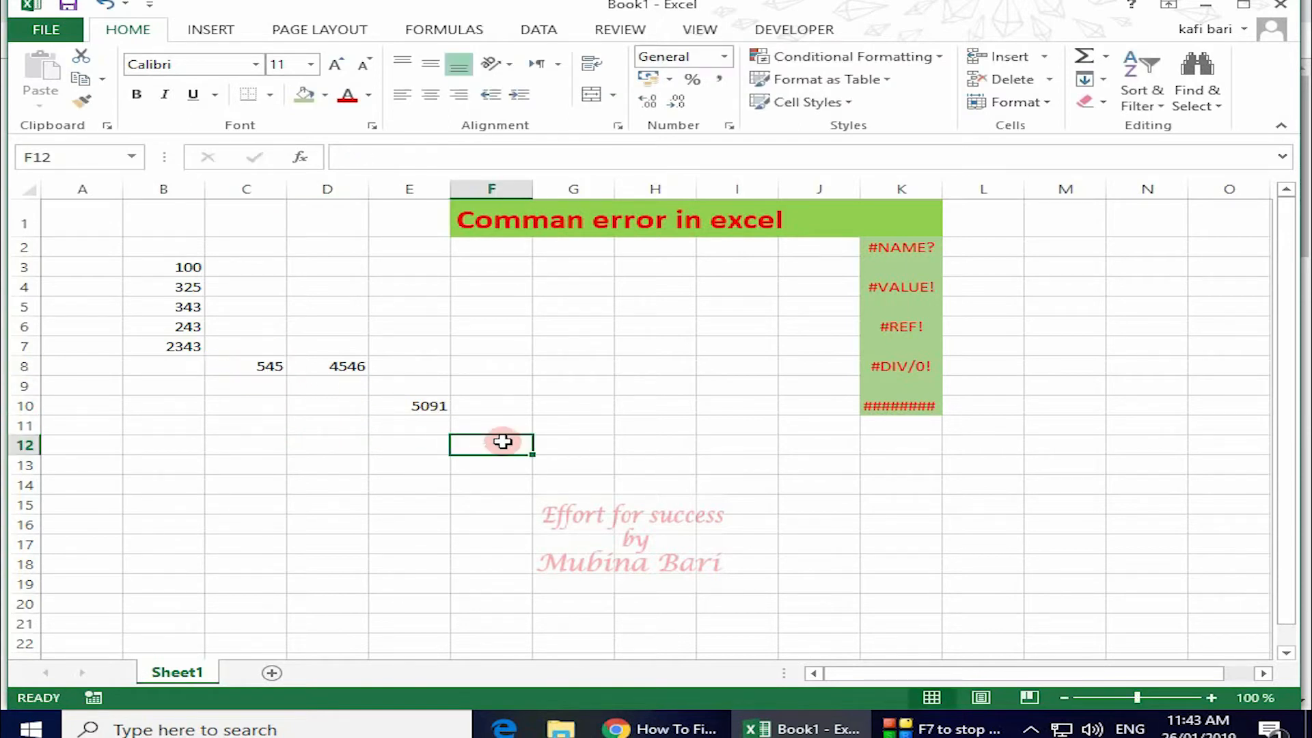
click(254, 367)
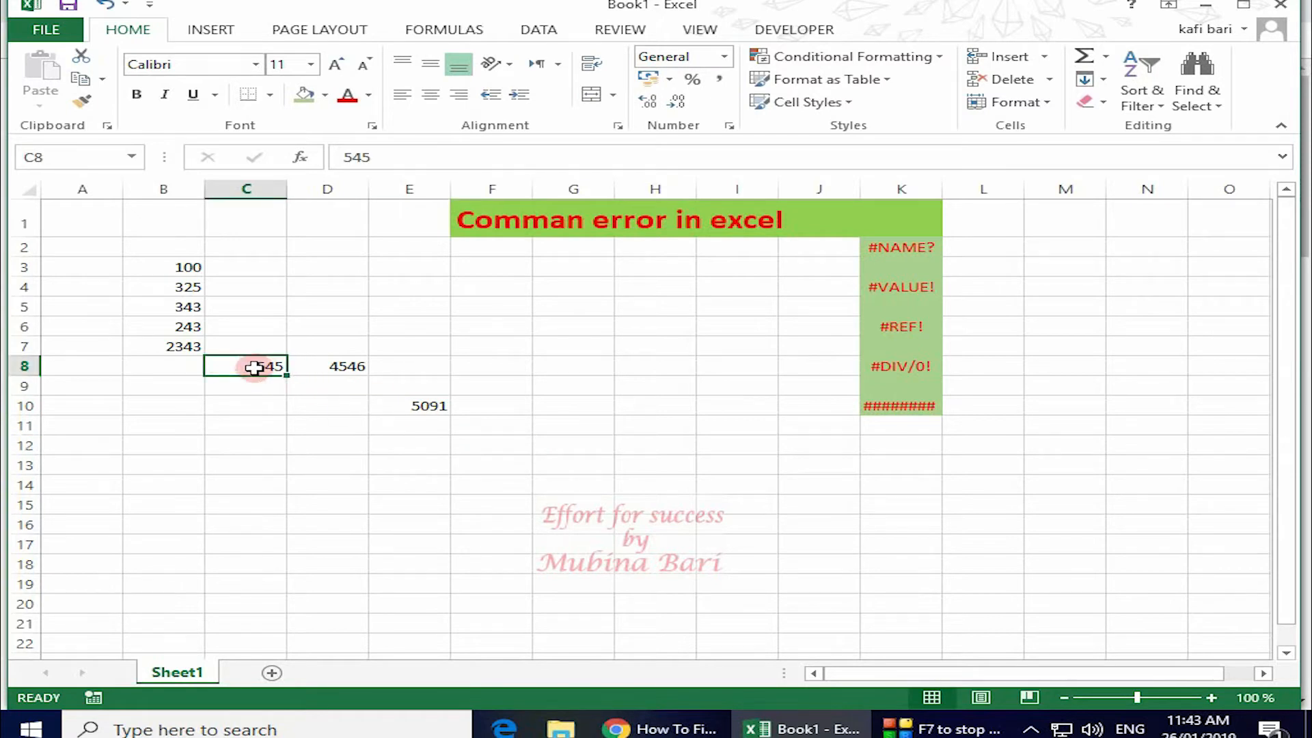
key(BackSpace)
text(asad)
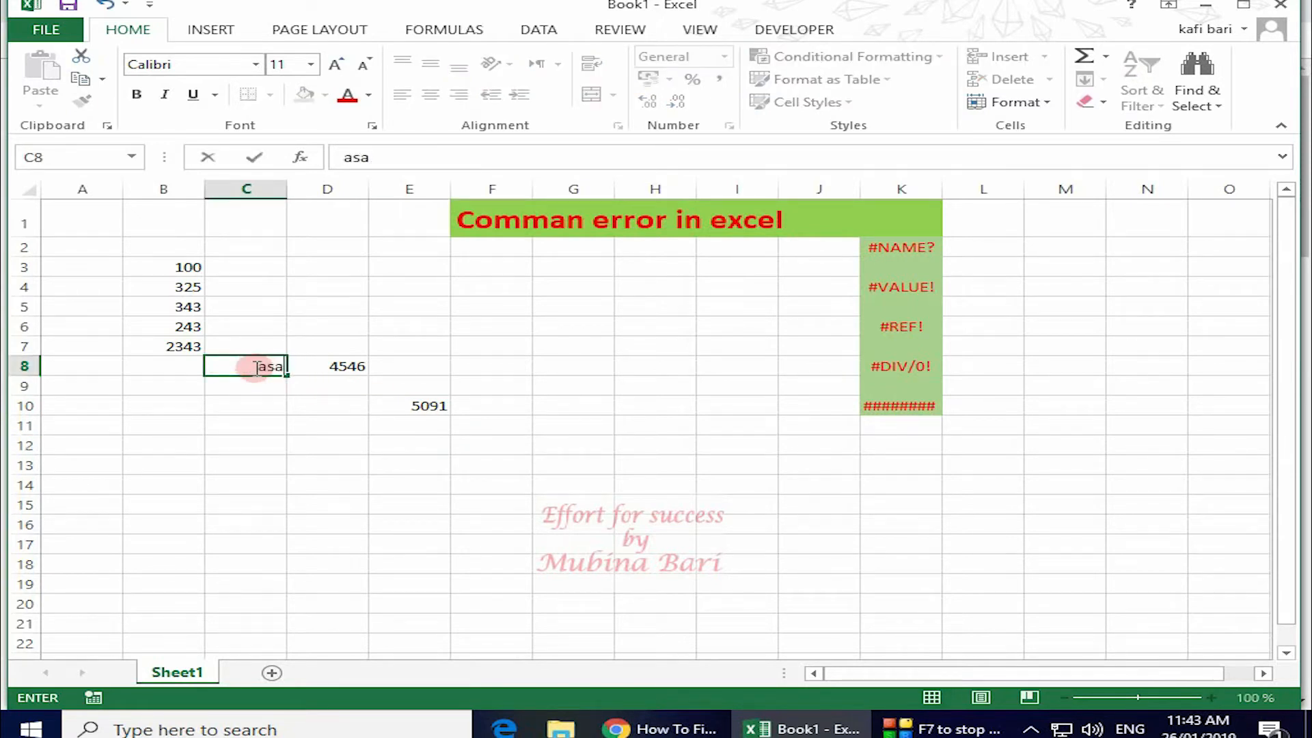
click(509, 452)
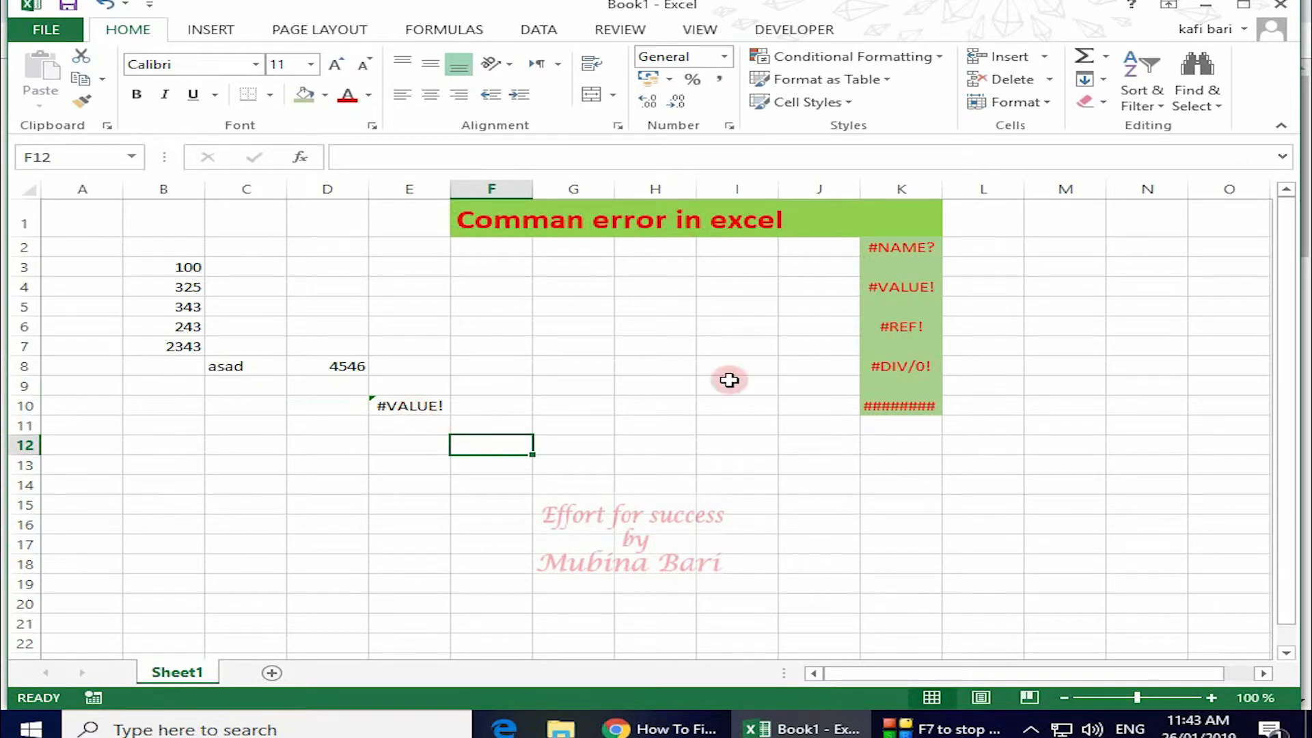
Replace C8's text with 222 so E10 totals 4768.
click(258, 366)
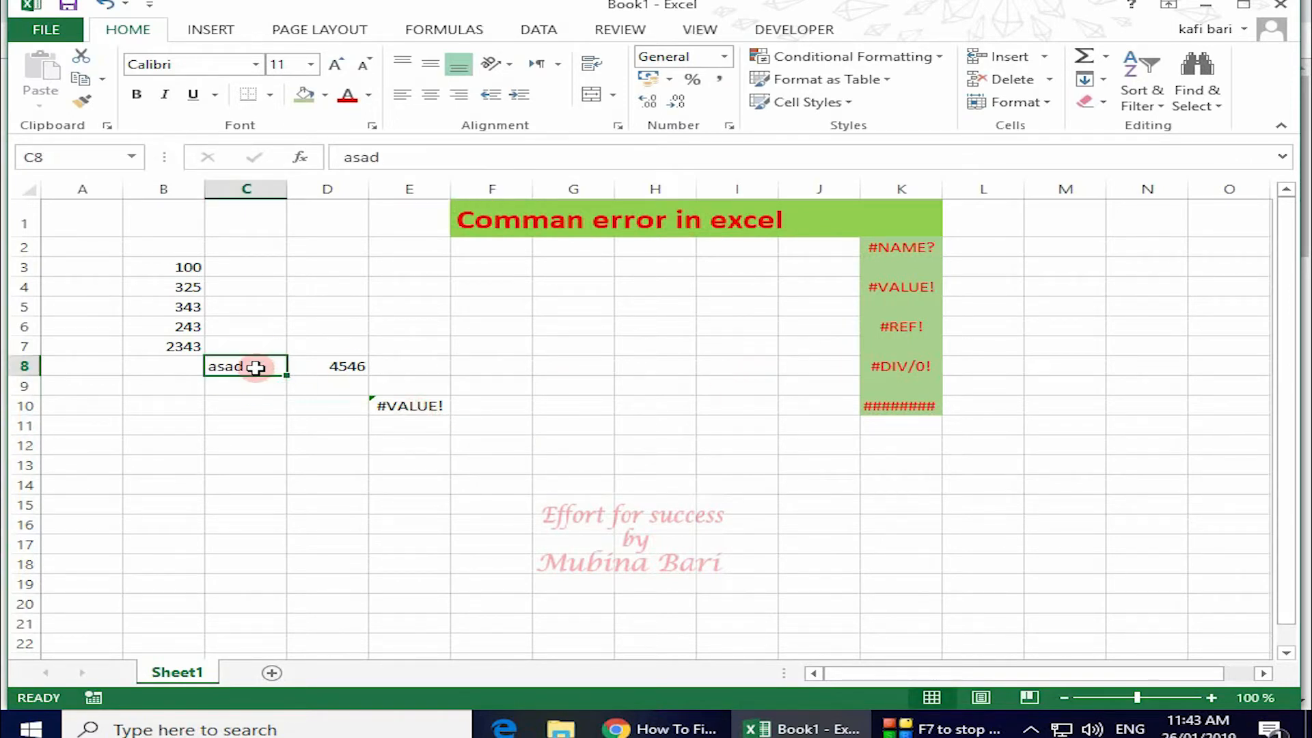
key(BackSpace)
text(2222)
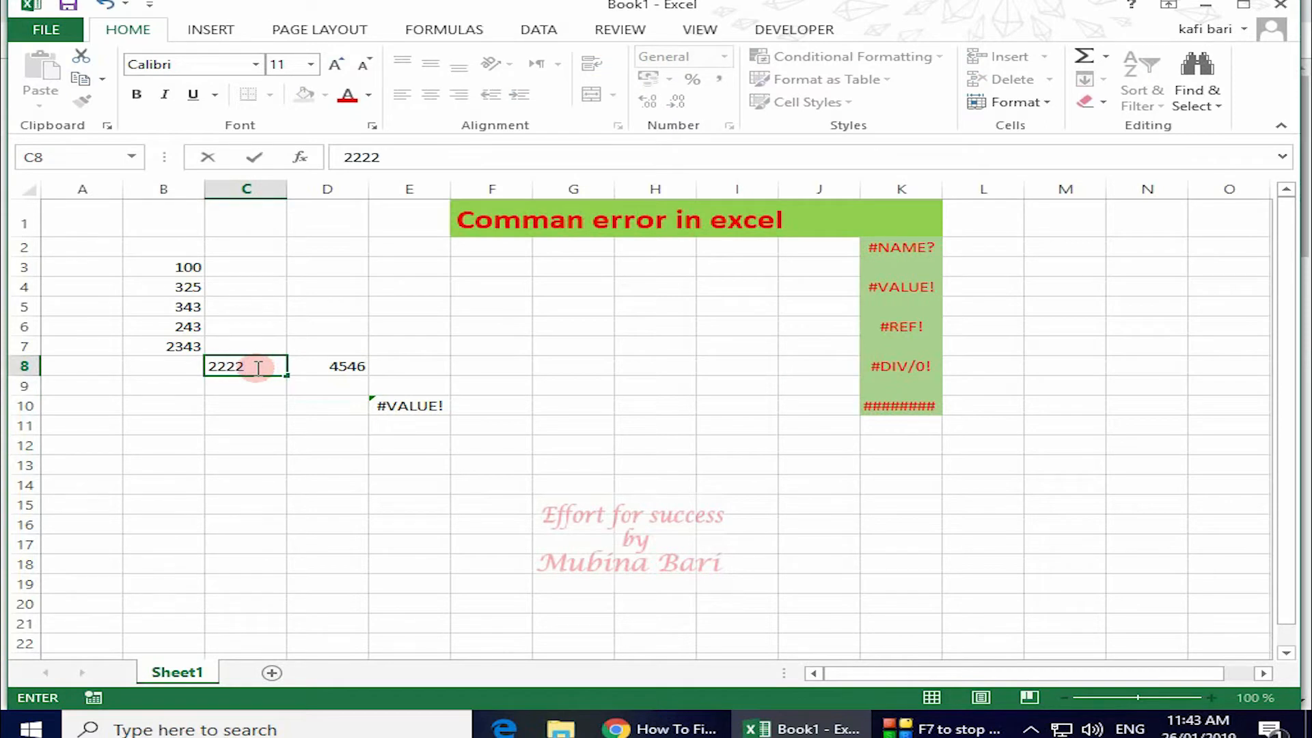
key(BackSpace)
click(489, 444)
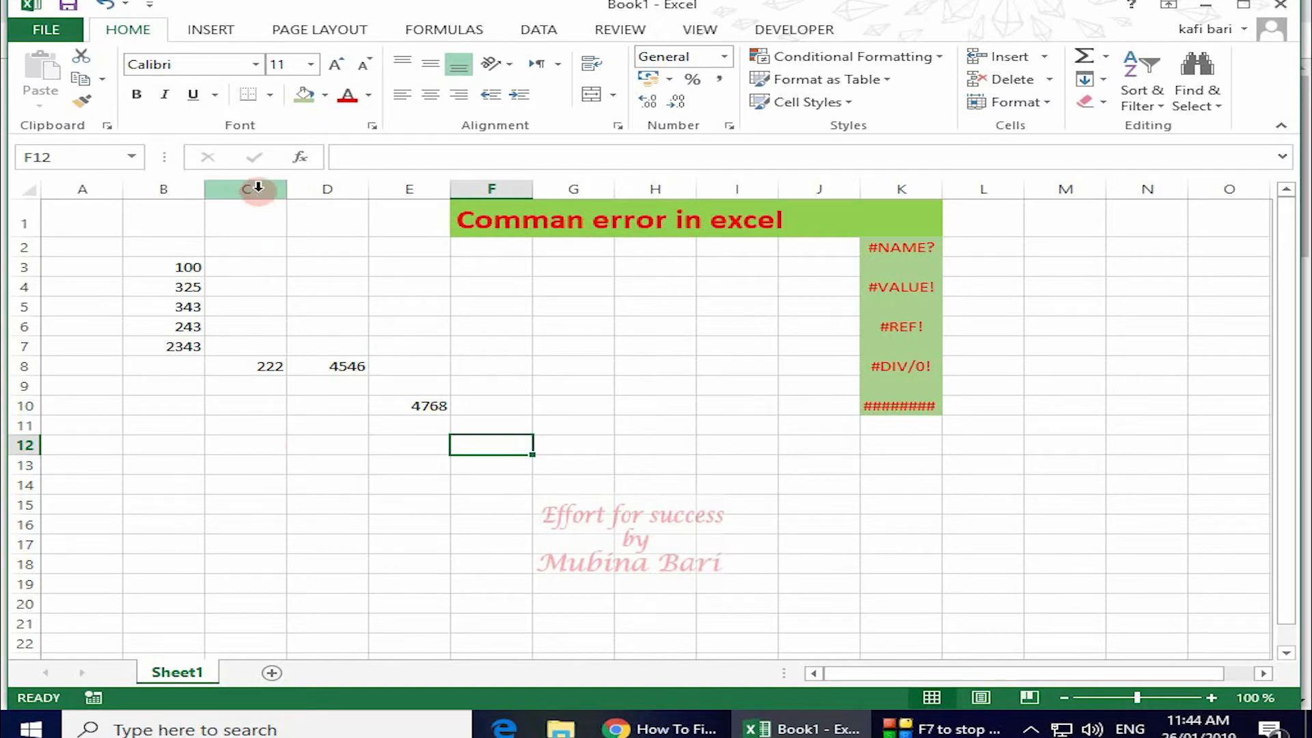
Delete column C with Delete Sheet Columns, turning the sum in D10 into #REF!
click(253, 368)
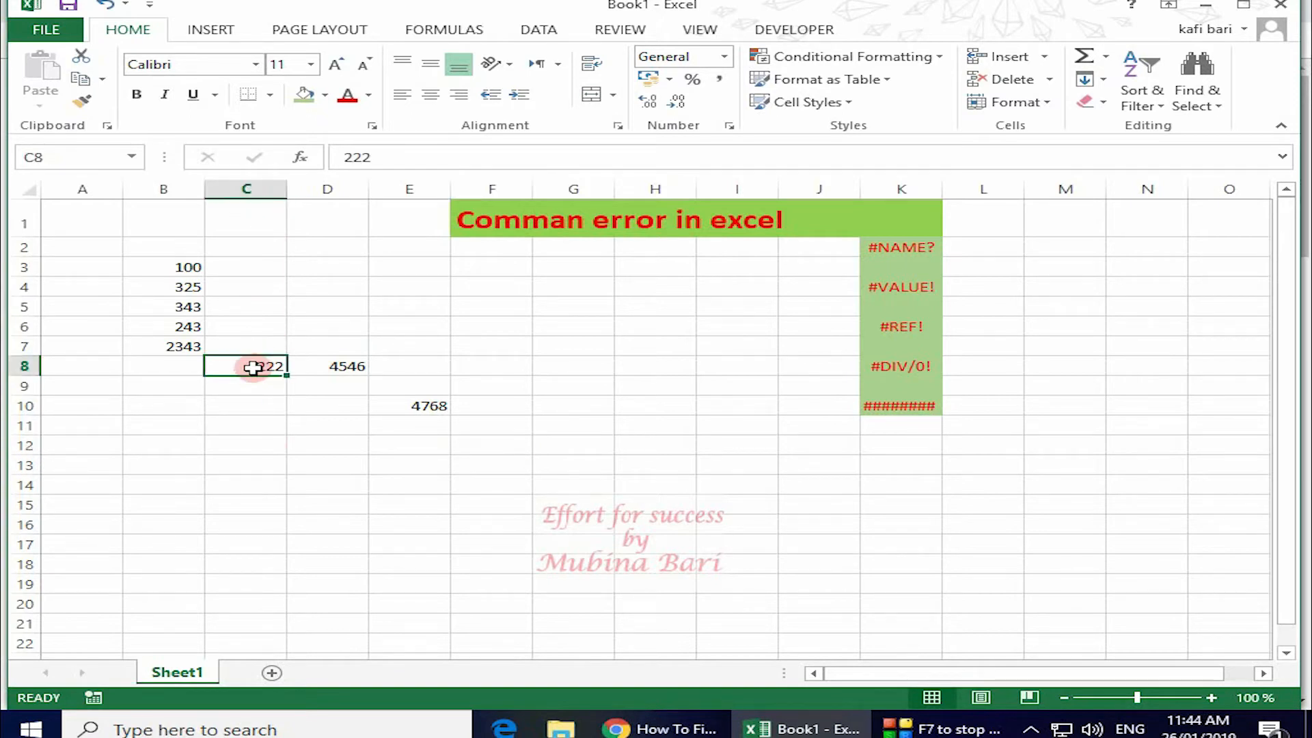
click(1048, 80)
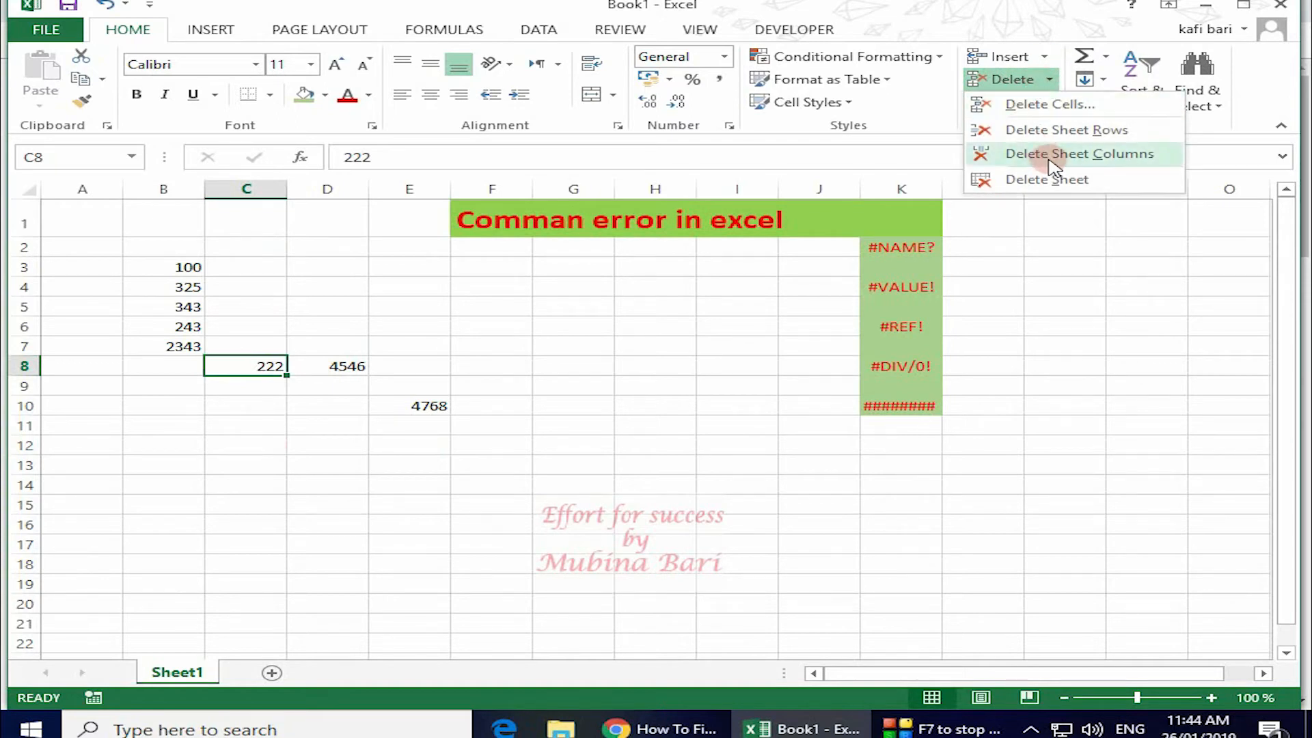
click(1100, 156)
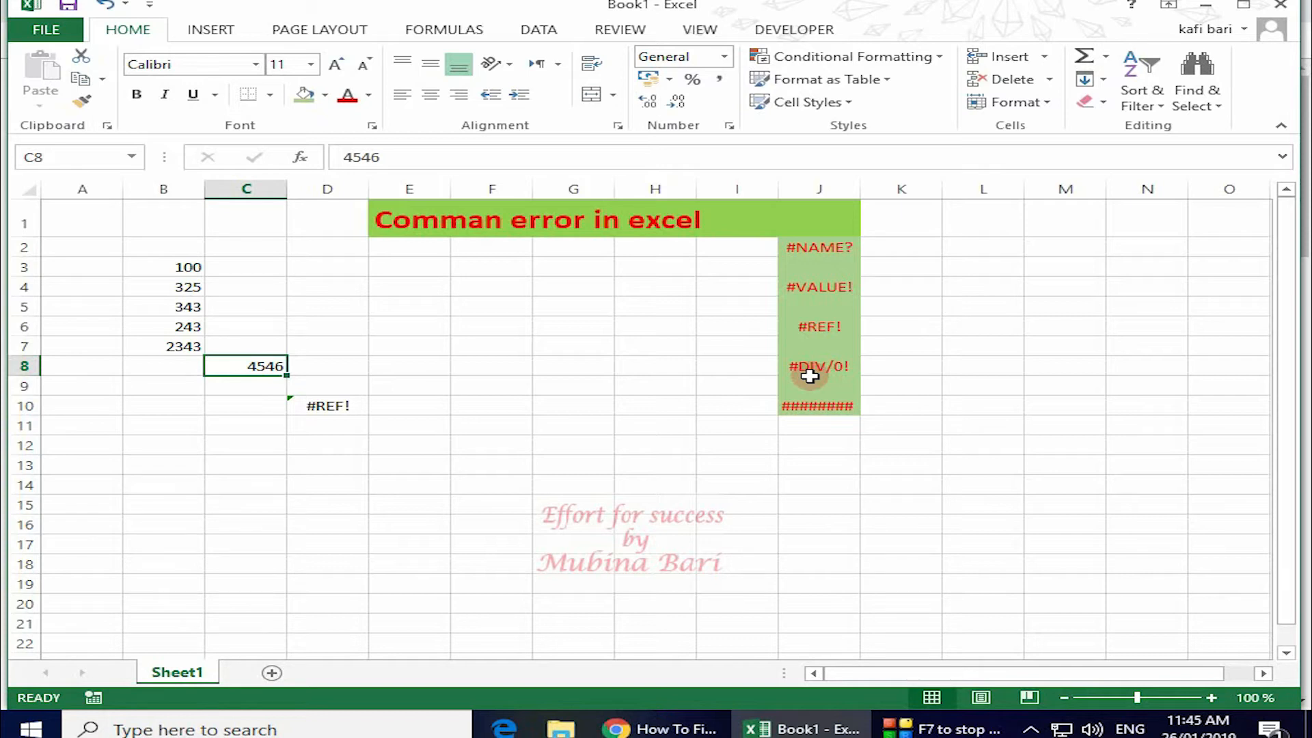
Enter 243 in B13 and 34 in C13.
click(166, 465)
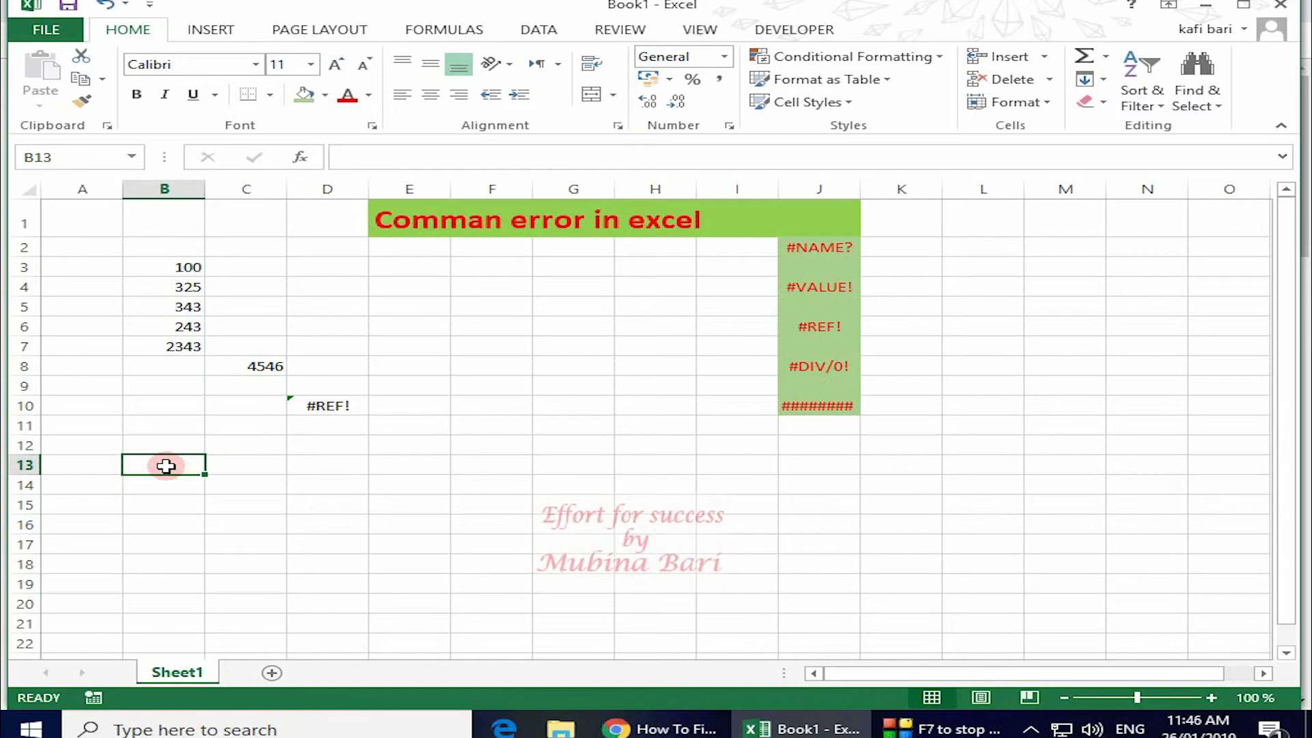
text(243)
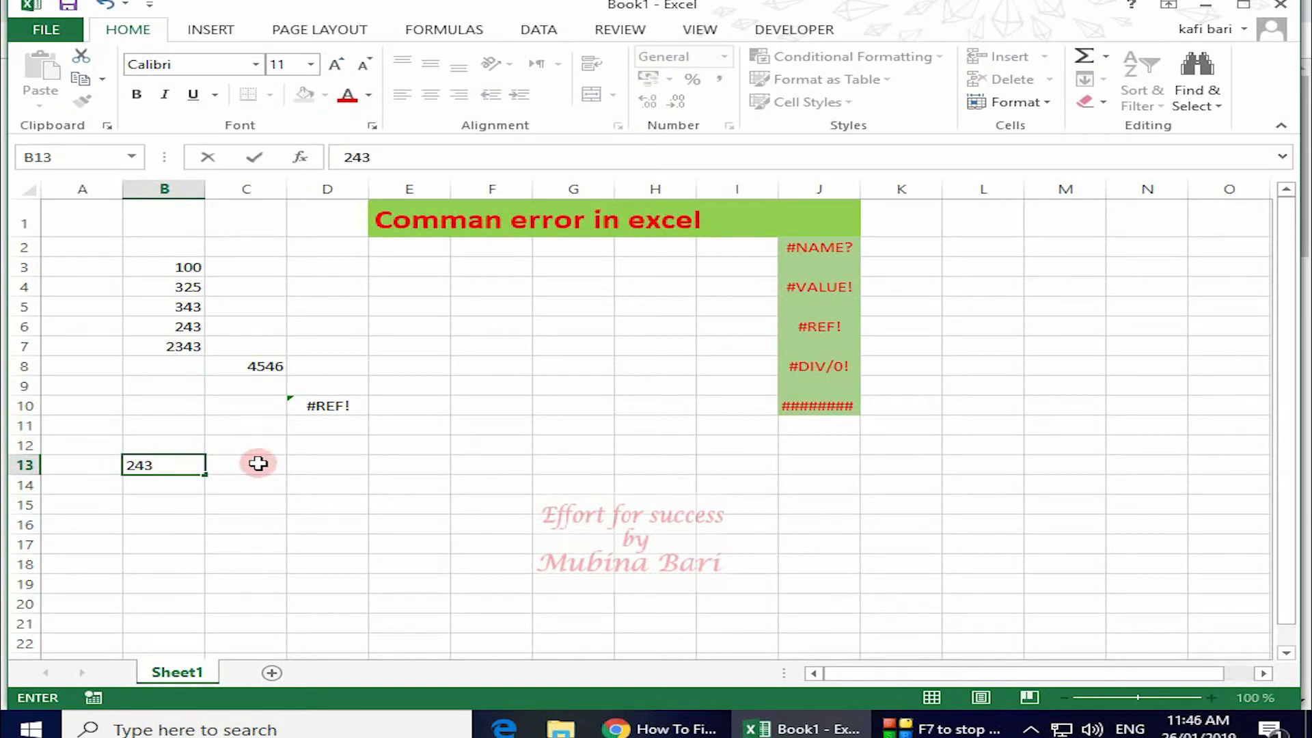
click(258, 463)
text(345)
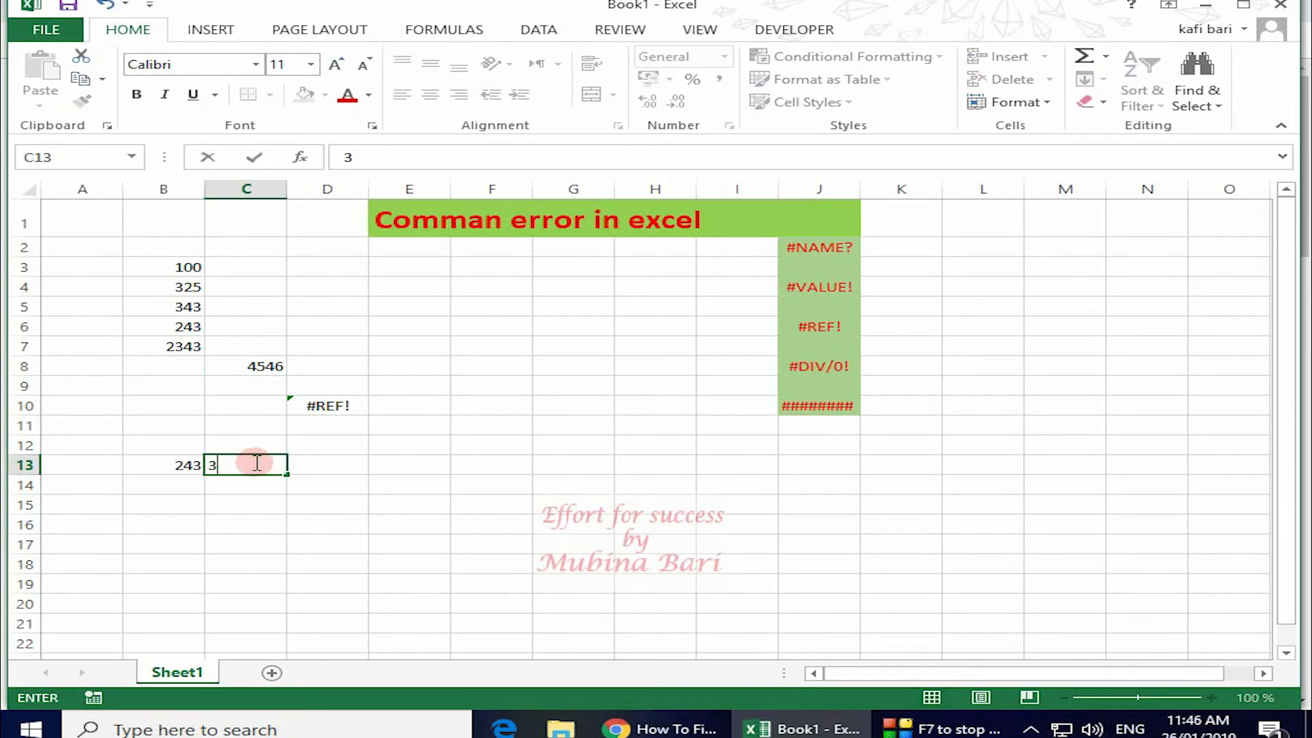
key(BackSpace)
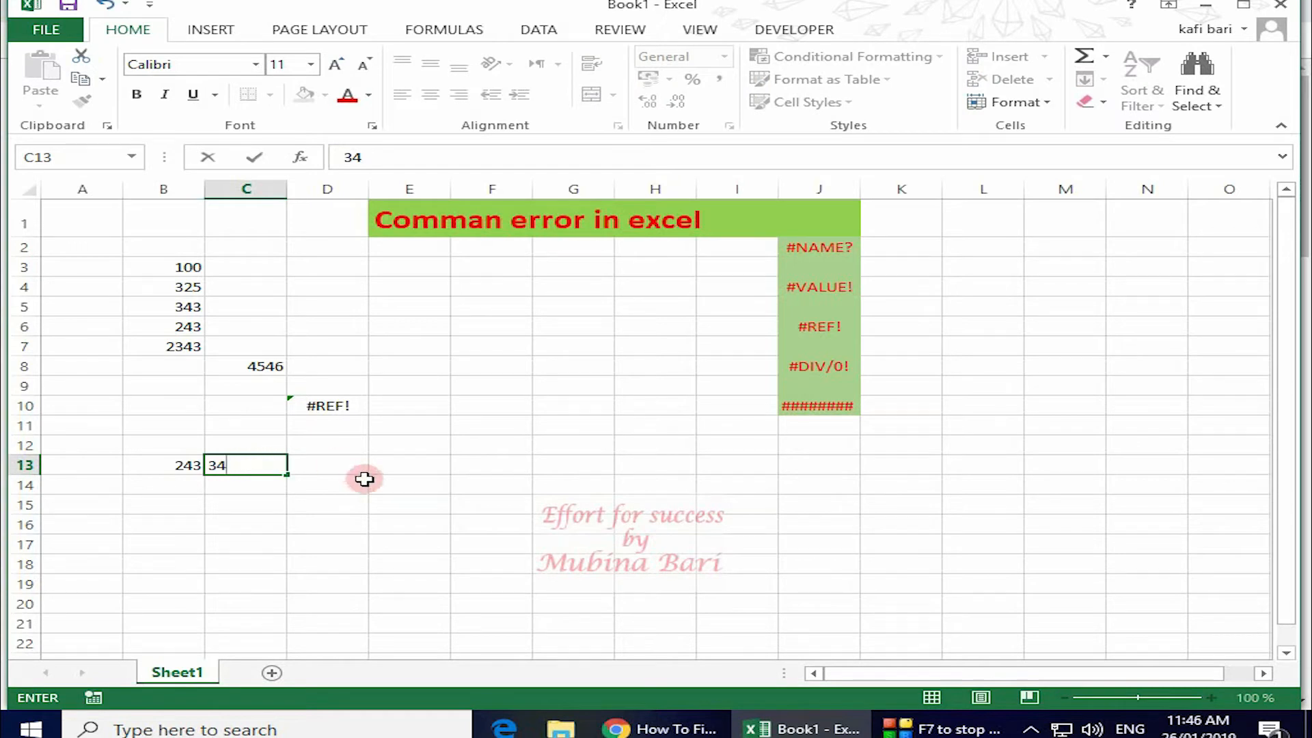
click(360, 481)
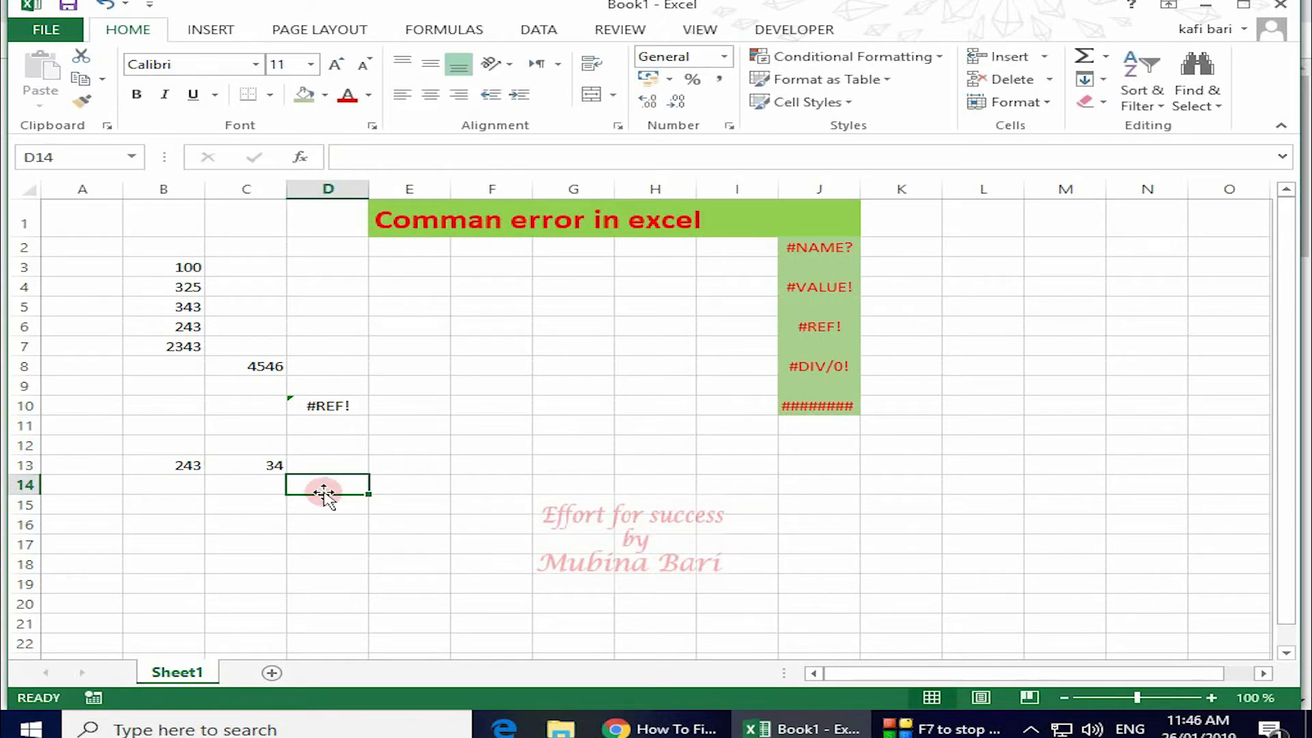
Enter =B13/0 in D16 to produce a #DIV/0! error.
key(Down)
key(Down)
text(=)
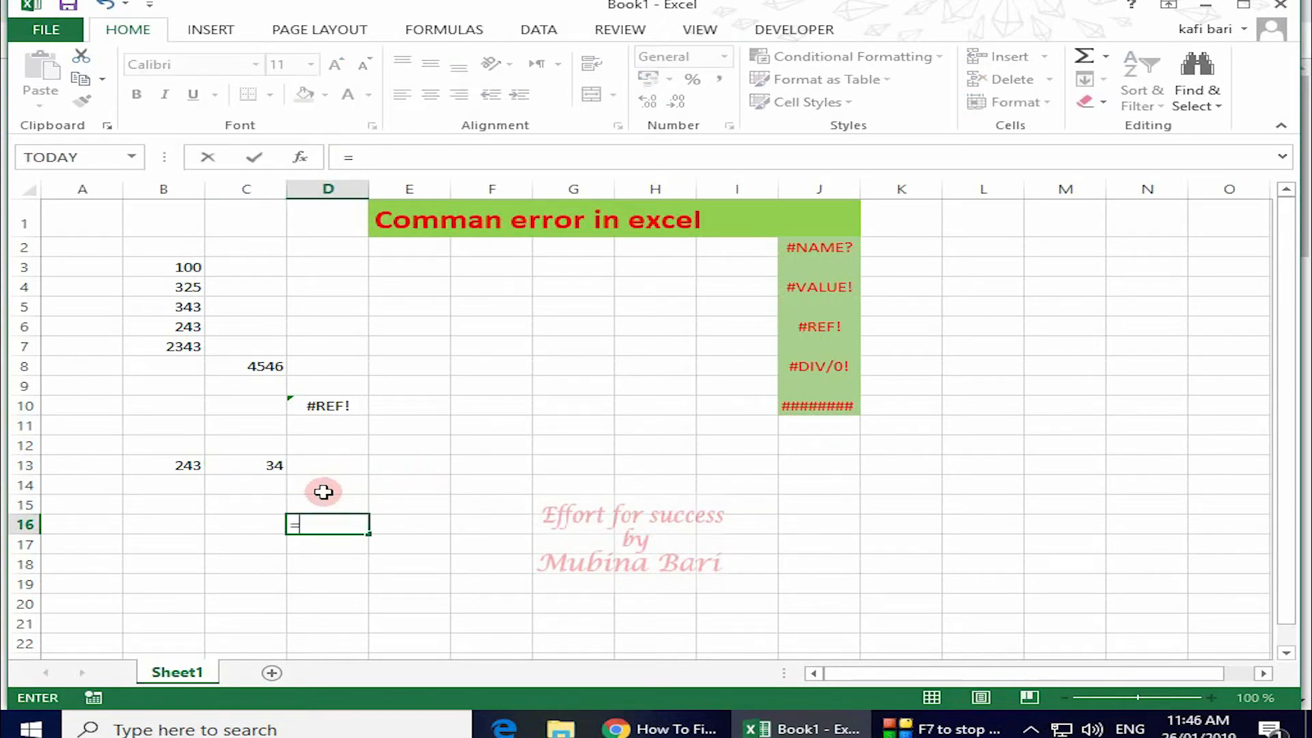
click(171, 465)
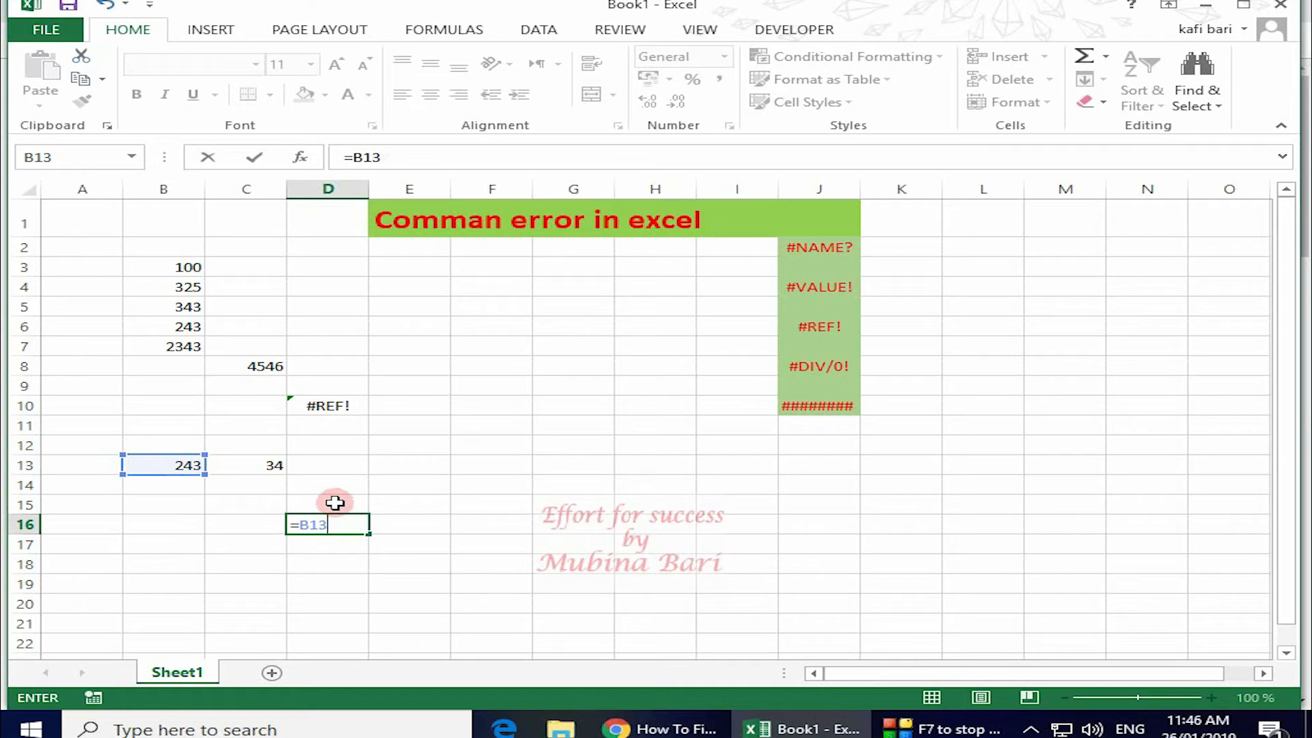
text(/)
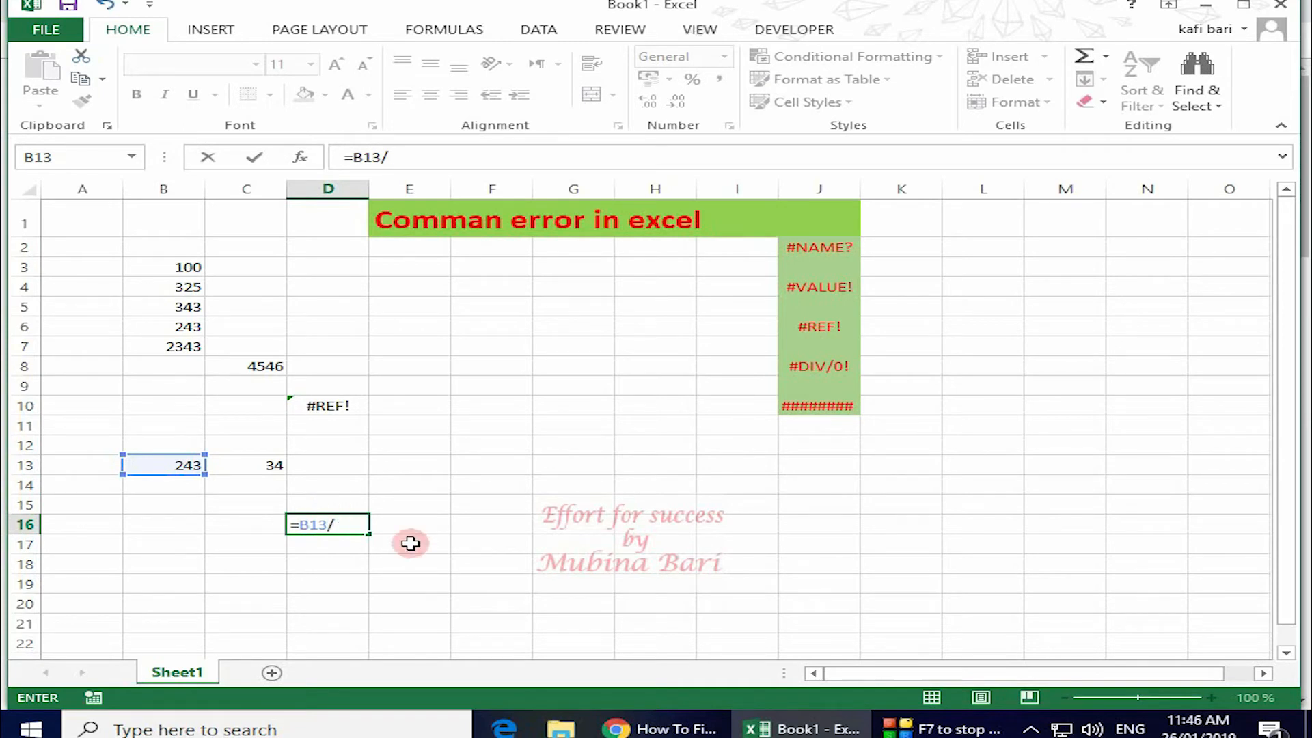
text(0)
key(Return)
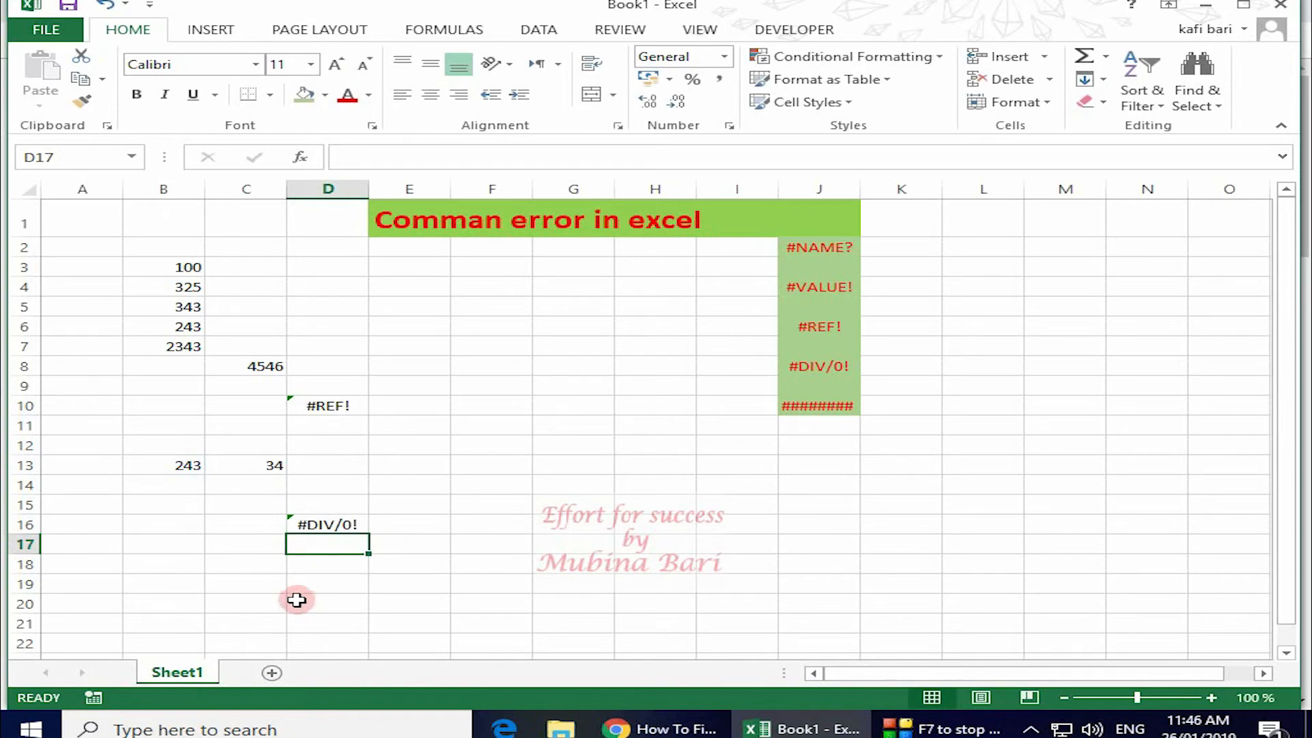
Change D16's formula to =B13/C13.
click(332, 524)
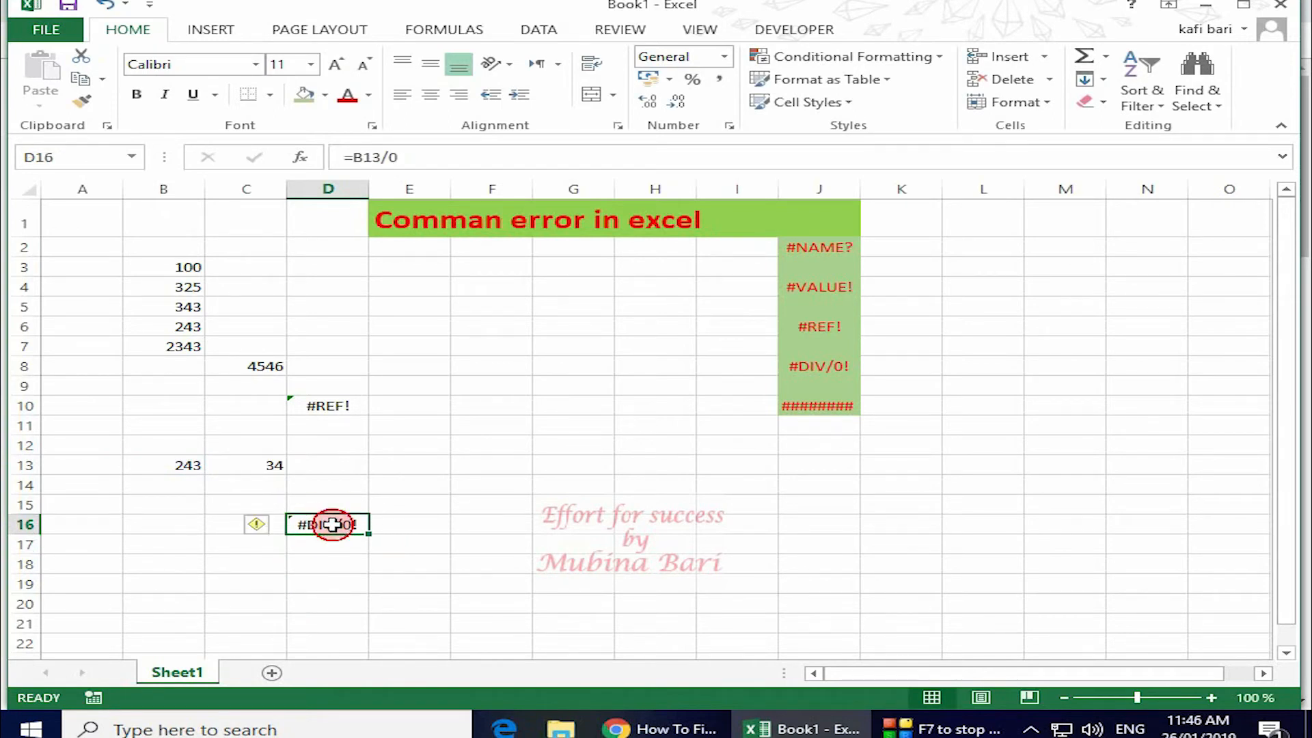
double_click(332, 524)
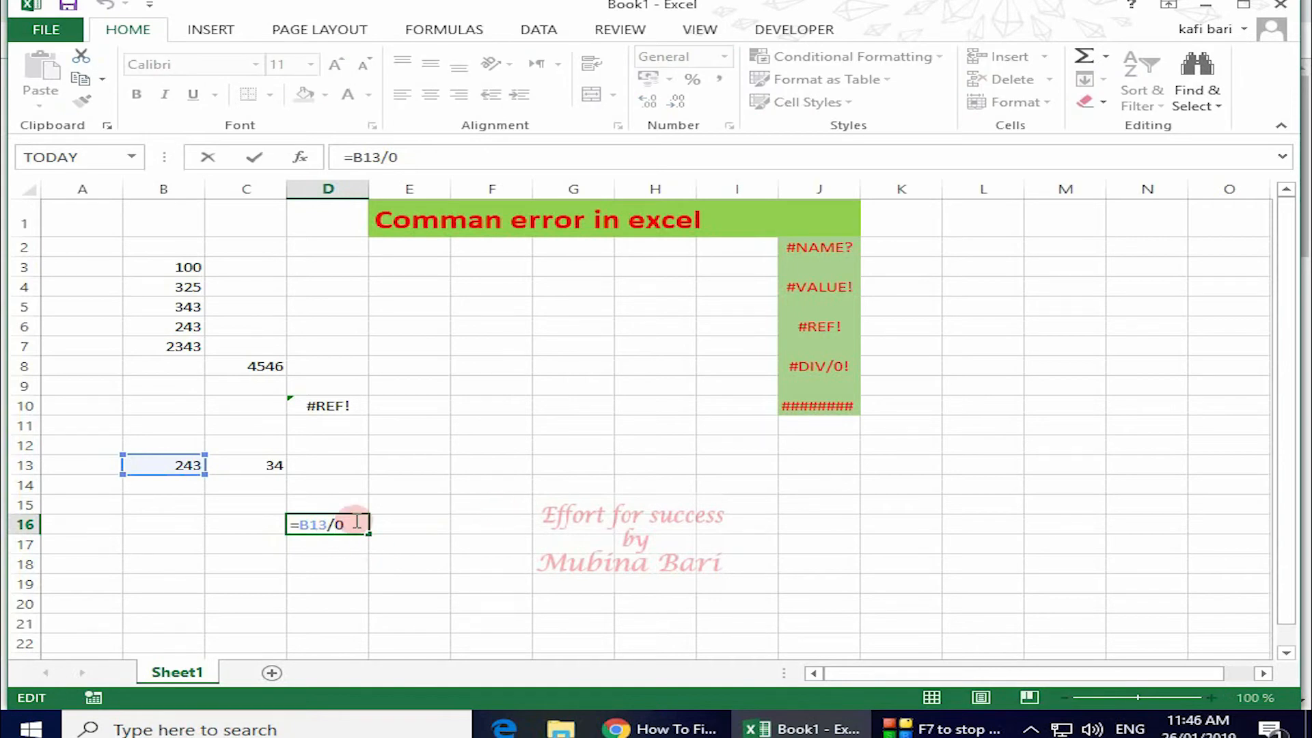
key(BackSpace)
click(277, 466)
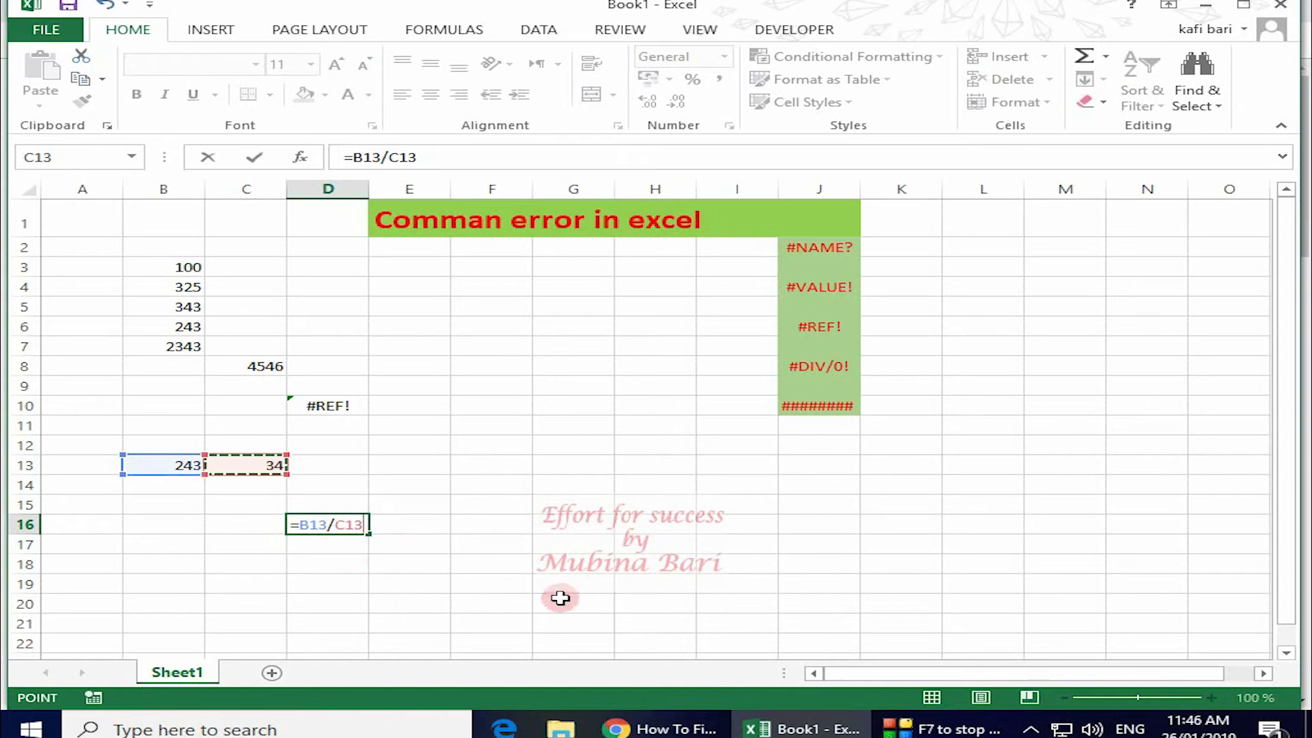
key(Return)
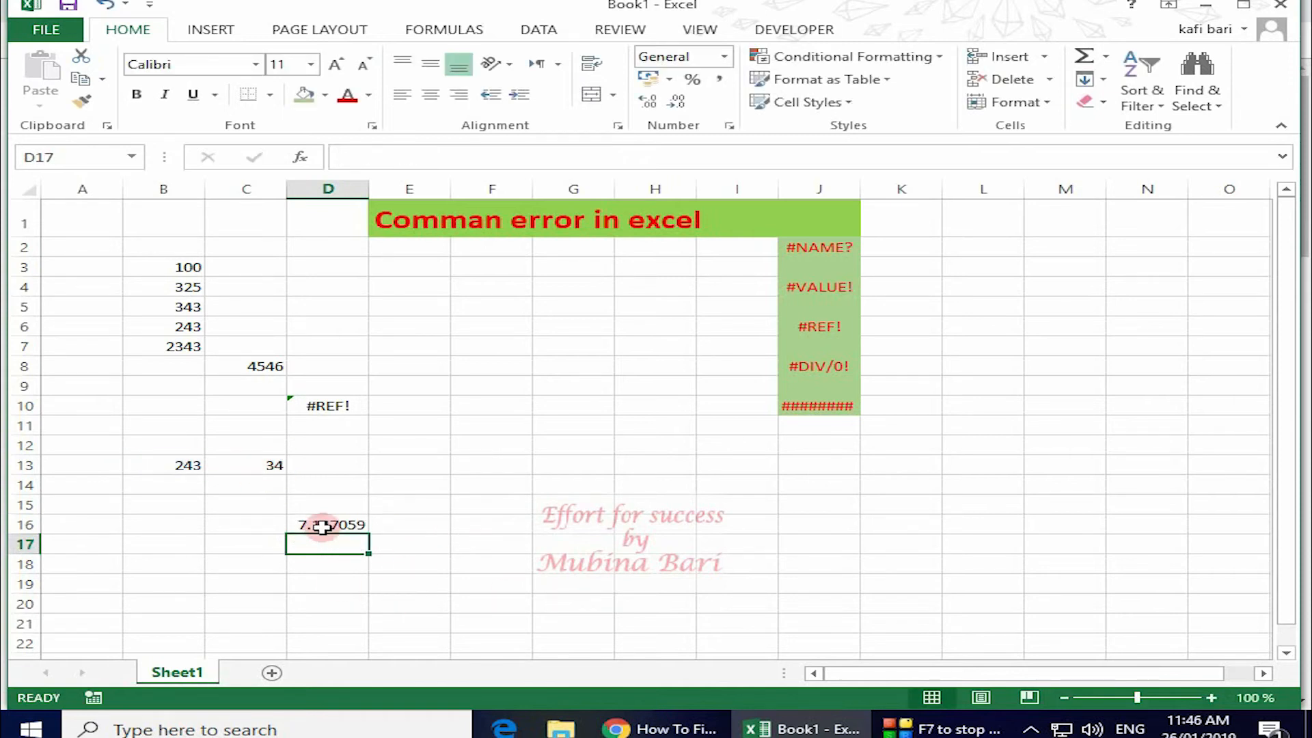
Delete the 34 from C13 so D16 shows #DIV/0!
click(236, 465)
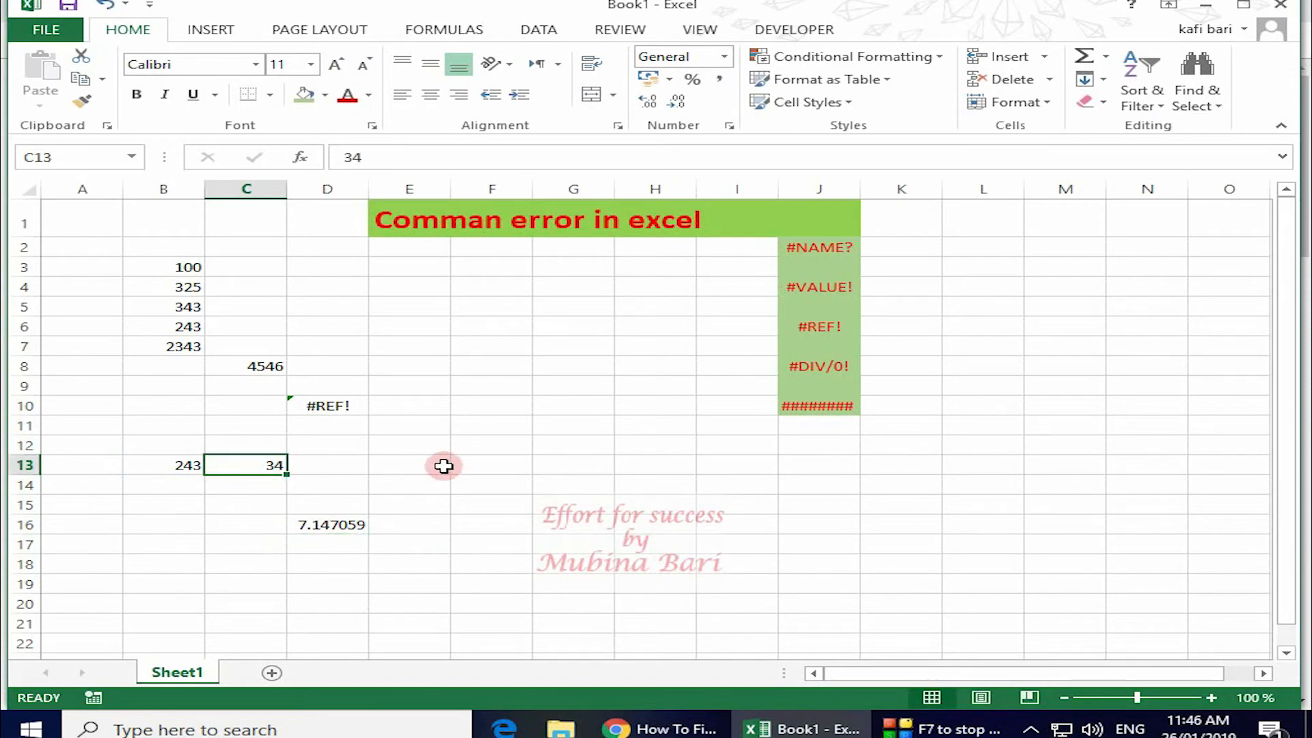
key(Delete)
click(486, 516)
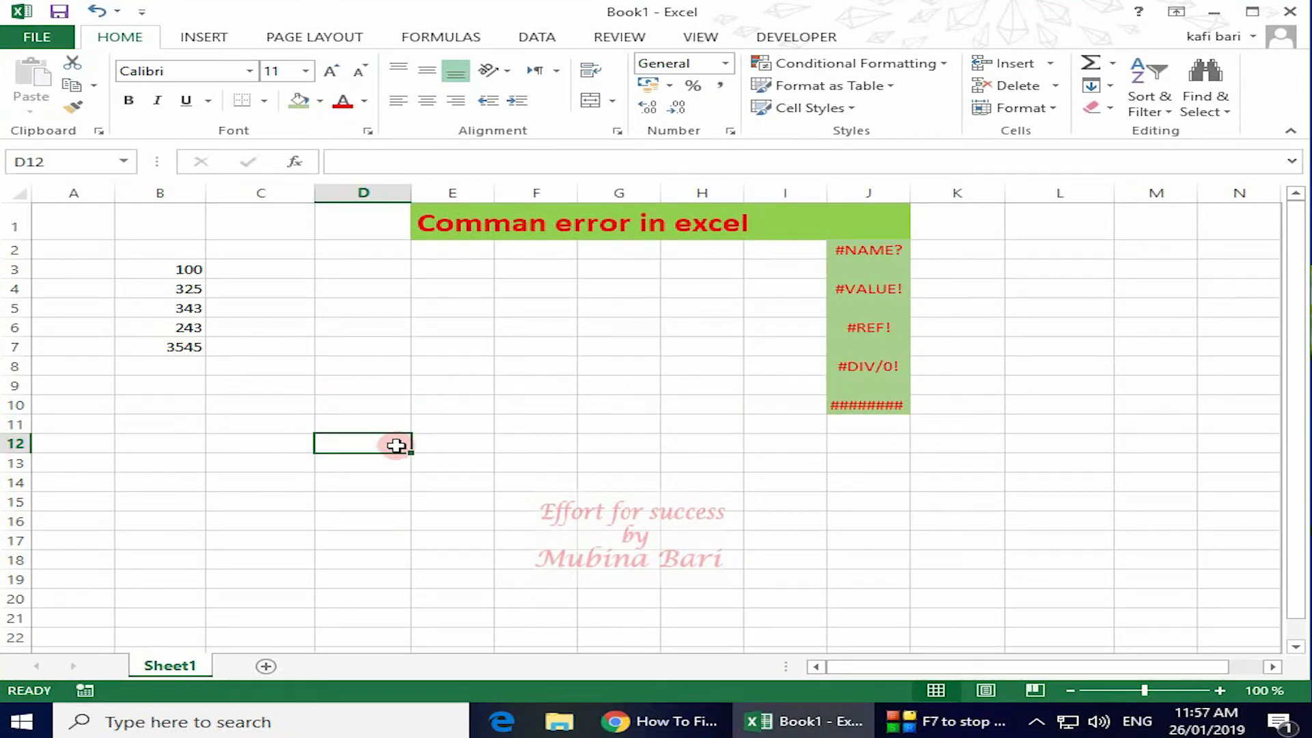
text(34543546576576878)
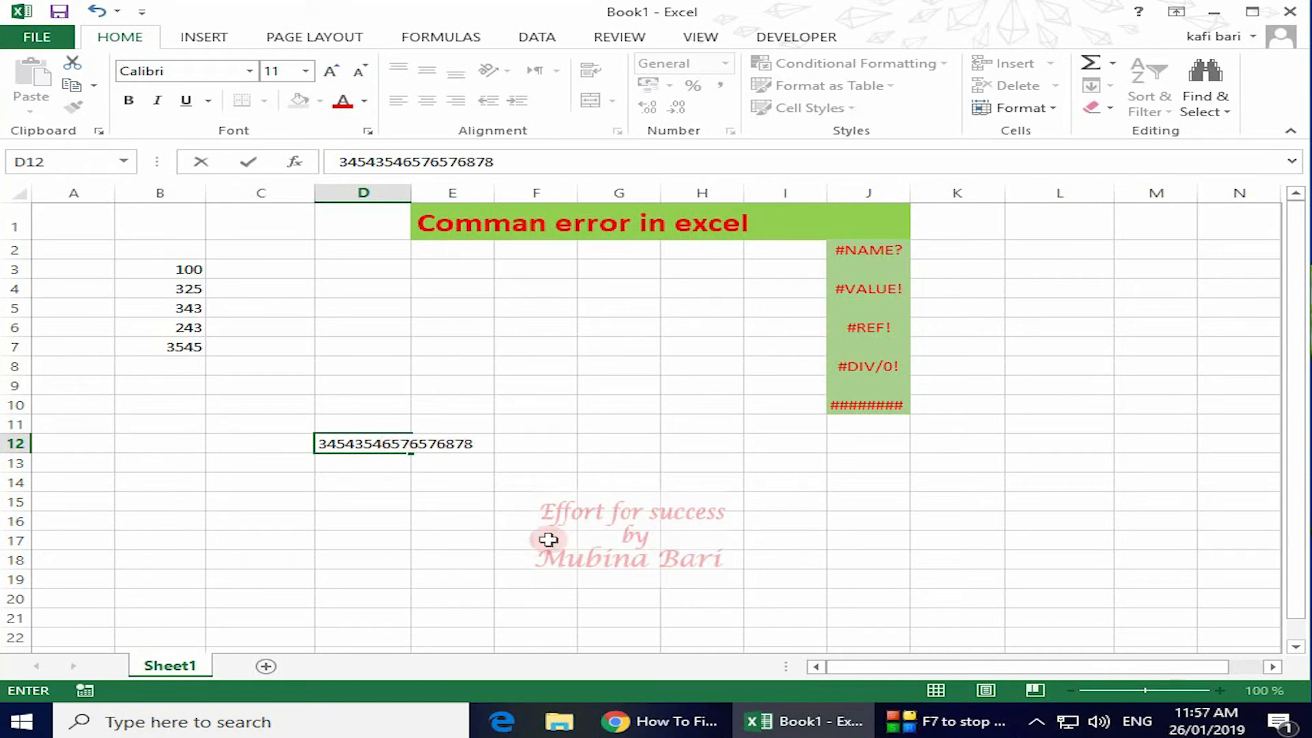
click(490, 519)
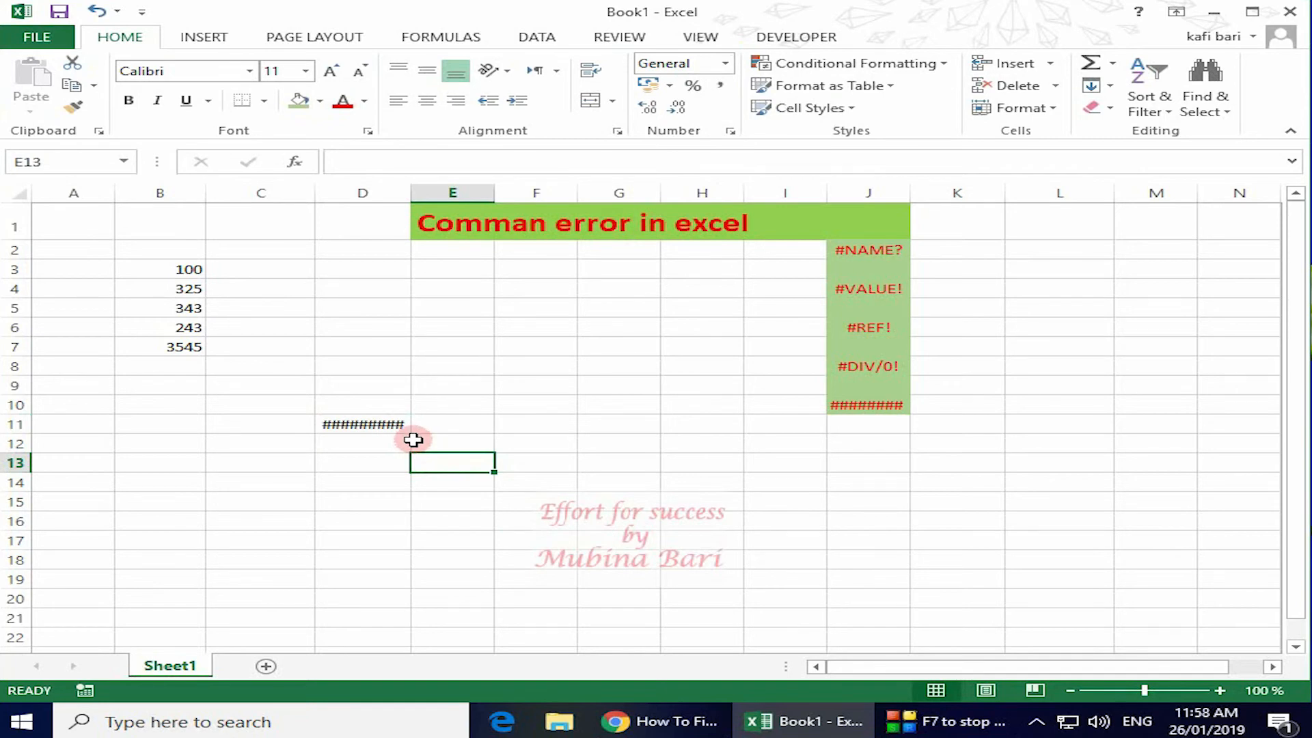
mouse_move(398, 427)
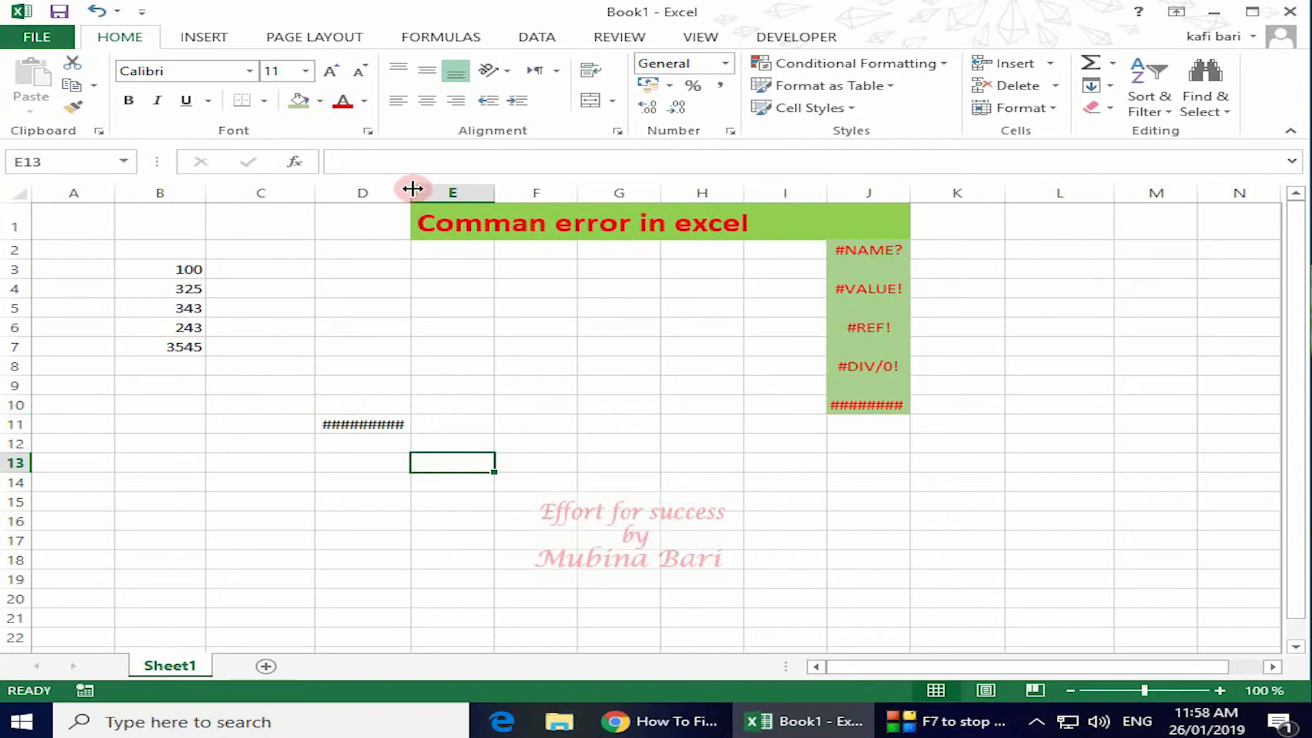
drag(412, 188, 472, 189)
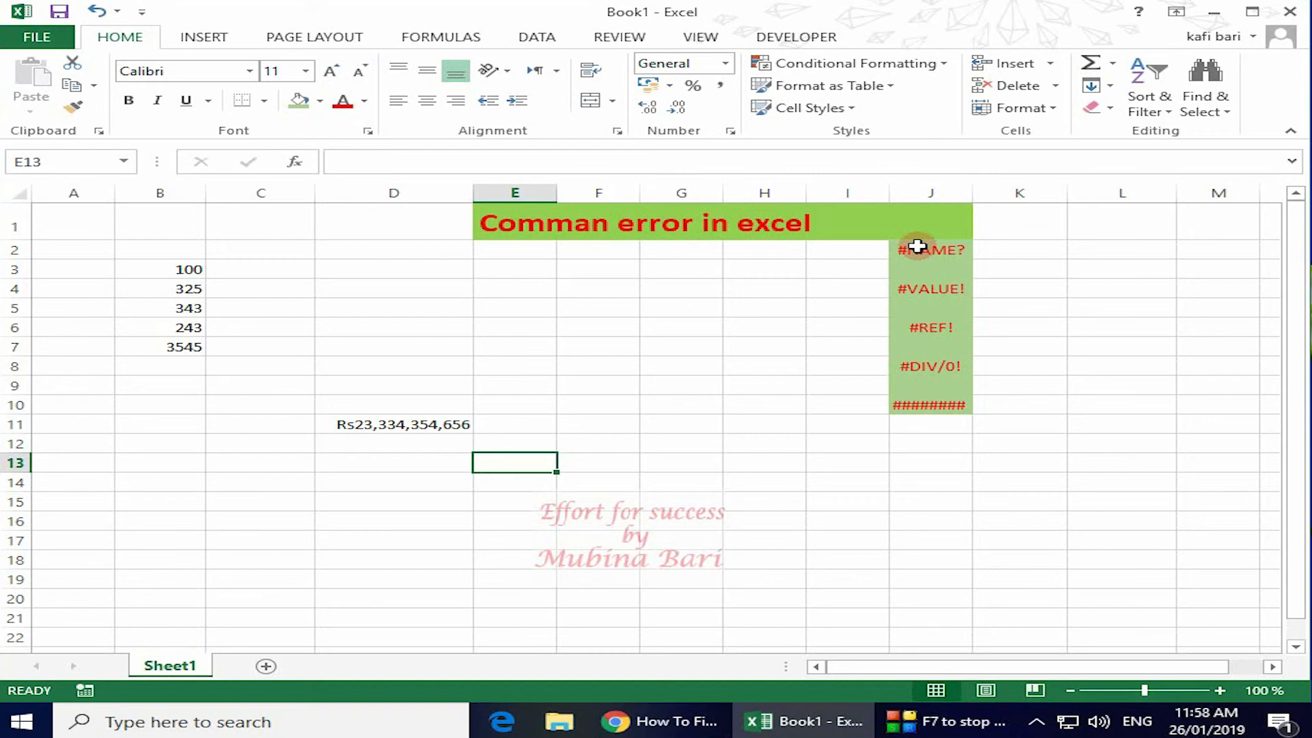
Start an =su formula in B9, erase it, and show the Formulas ribbon for error checking.
click(144, 387)
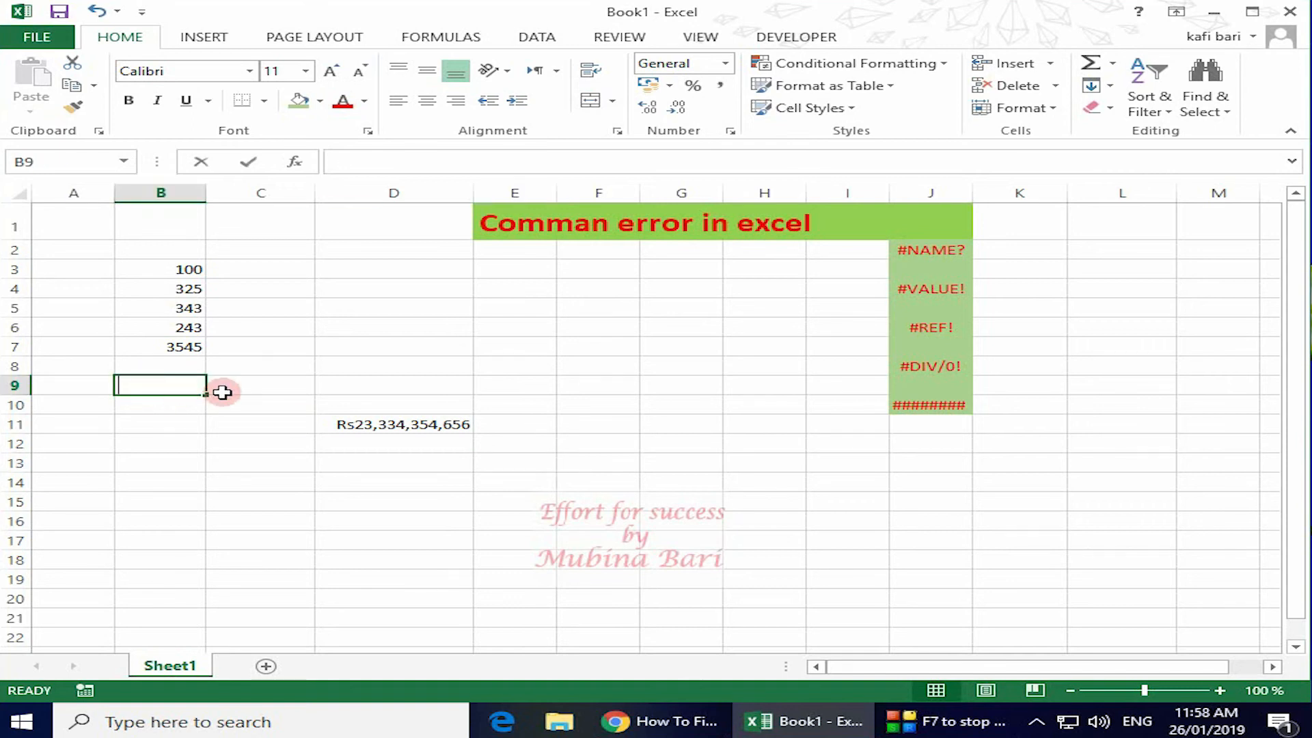
text(=s)
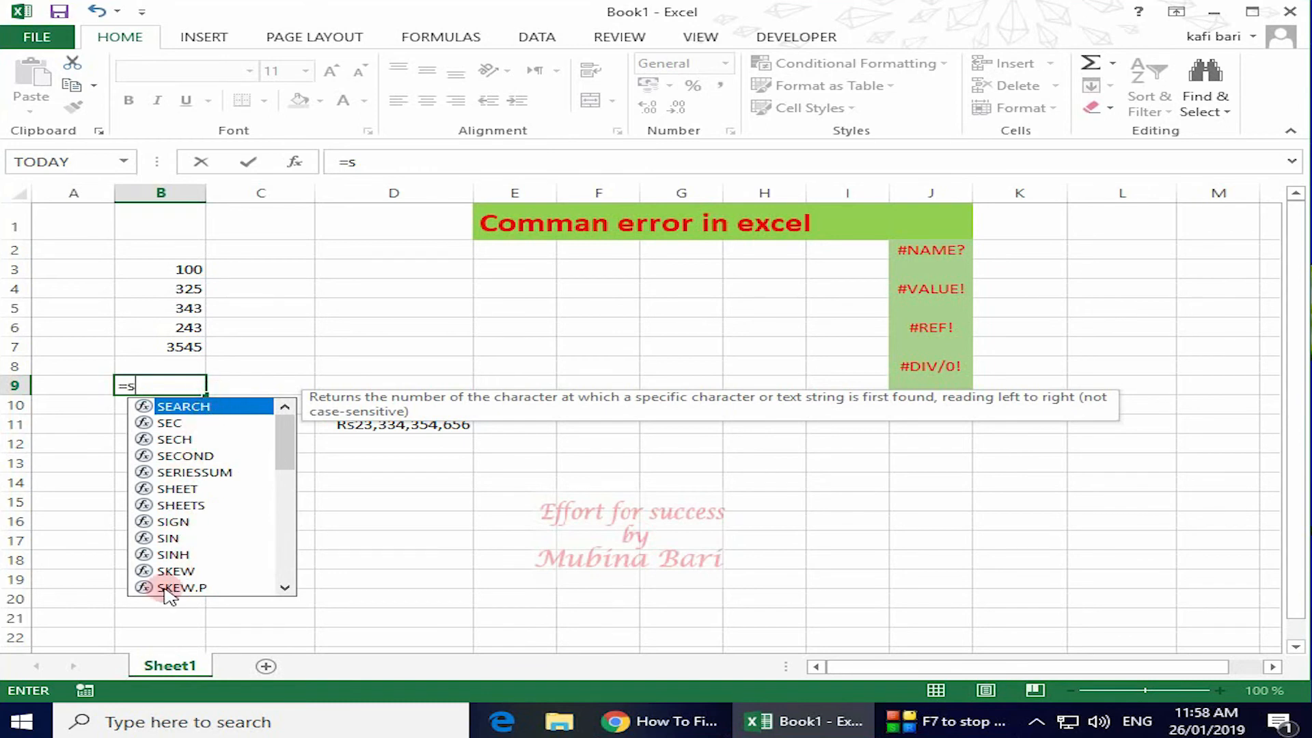
text(u)
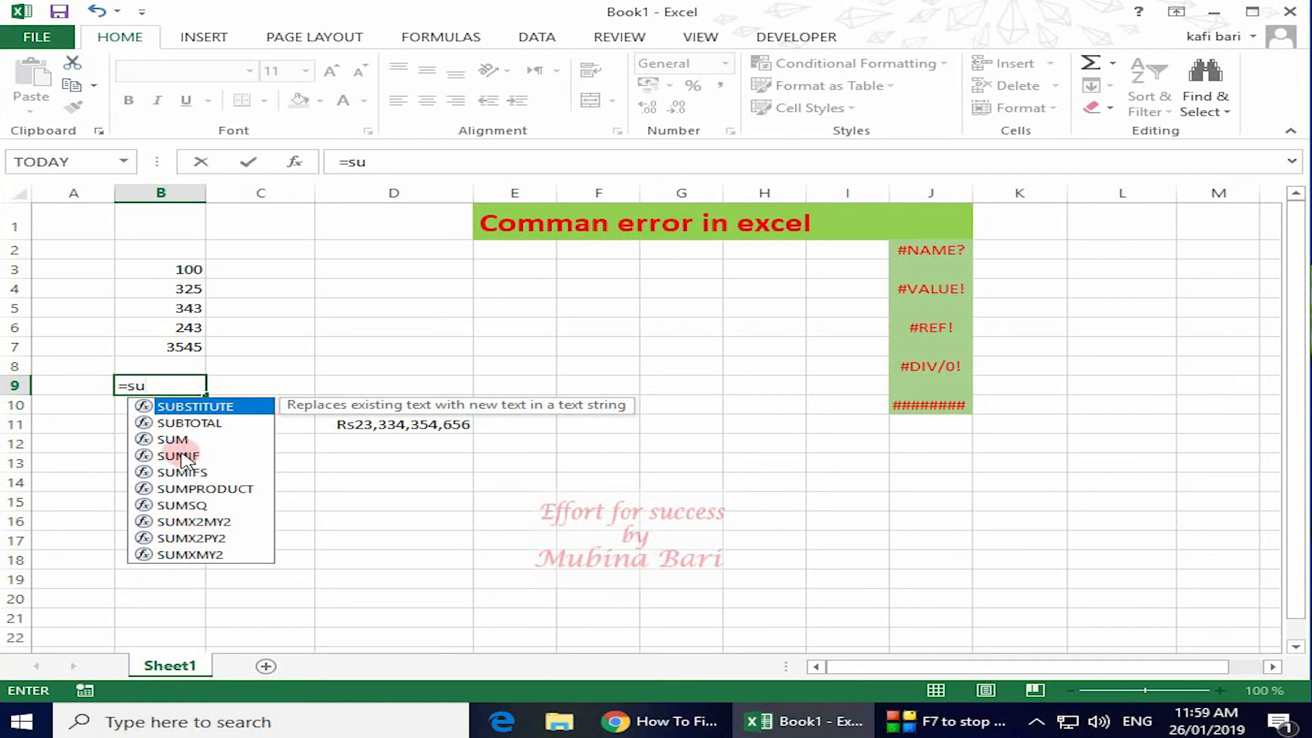
key(BackSpace)
key(BackSpace)
key(BackSpace)
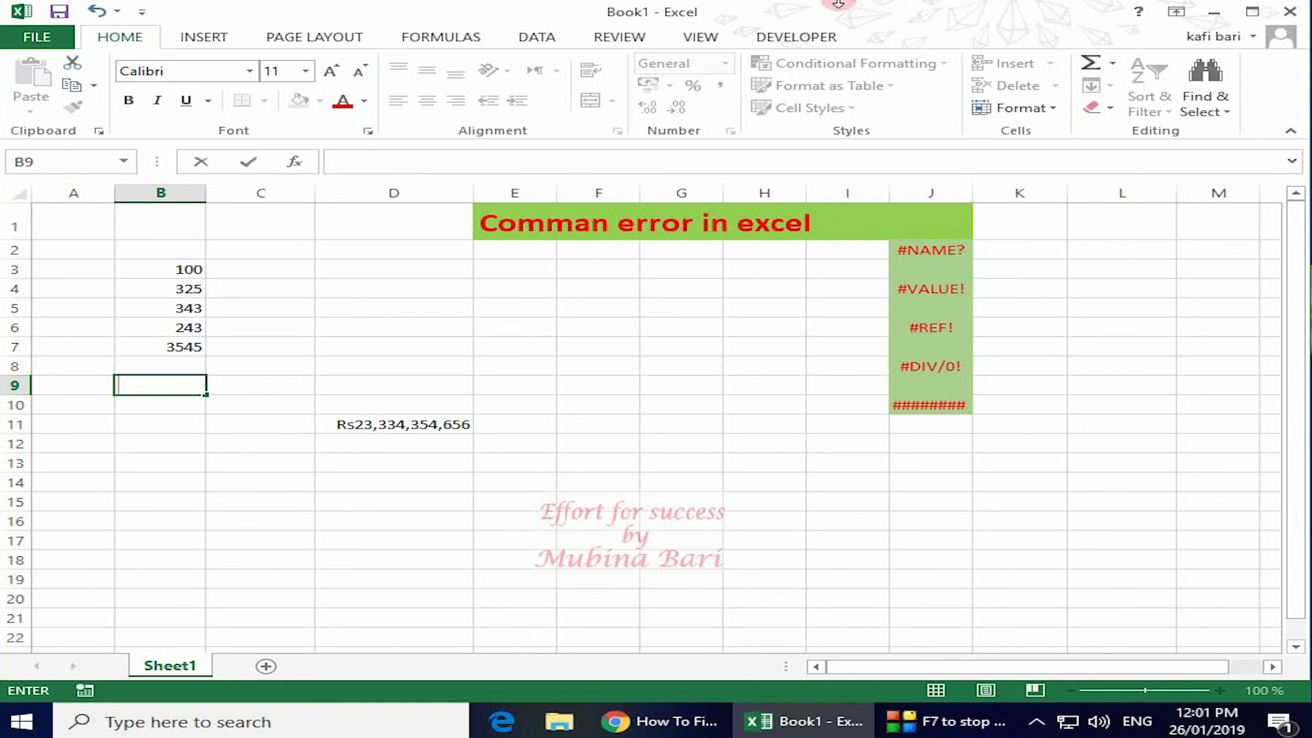
click(396, 36)
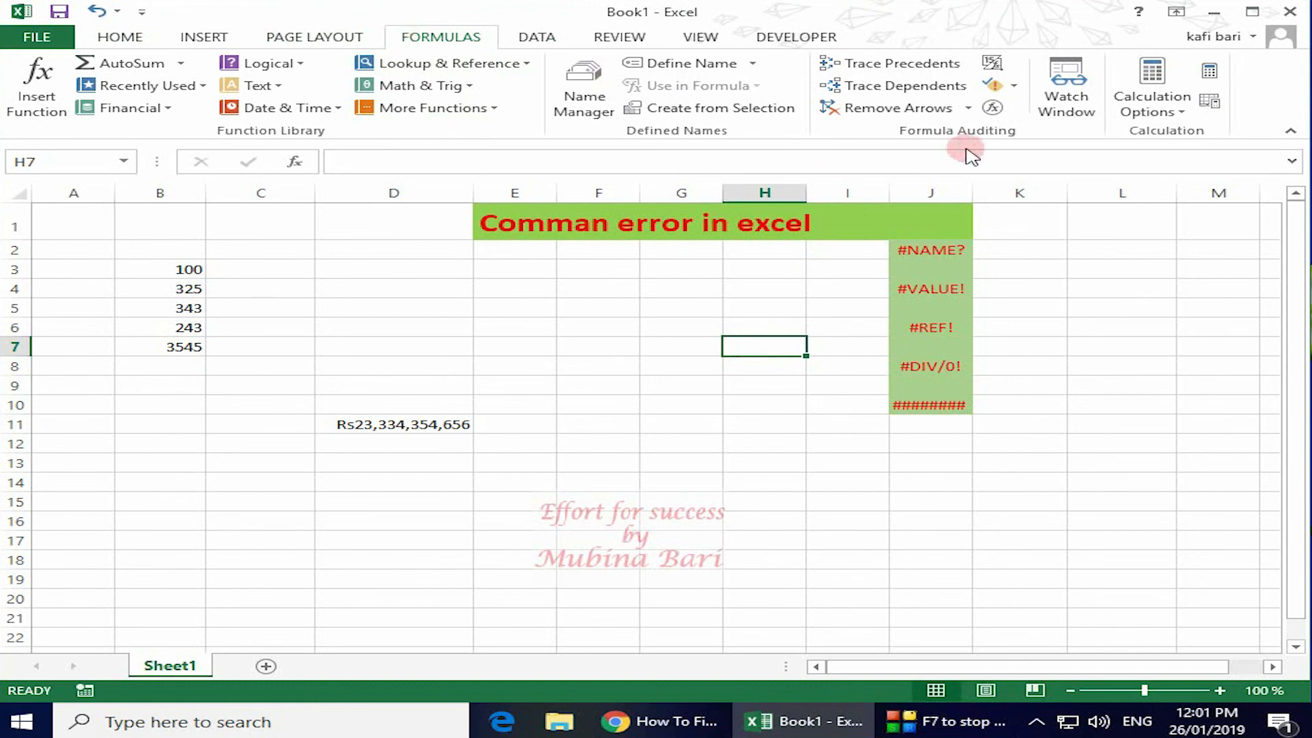